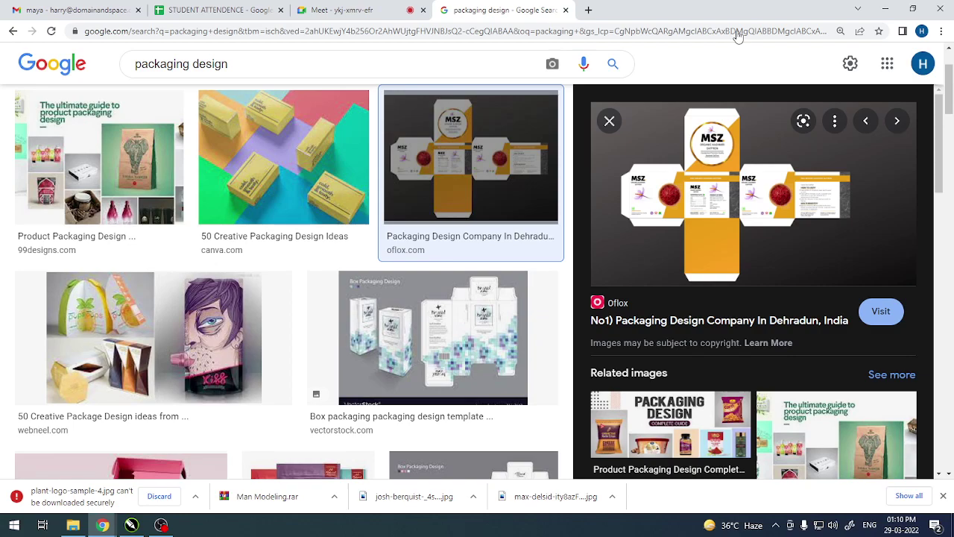
Step: Copy the orange saffron box dieline preview image from Chrome, then switch back to CorelDRAW
right_click(709, 180)
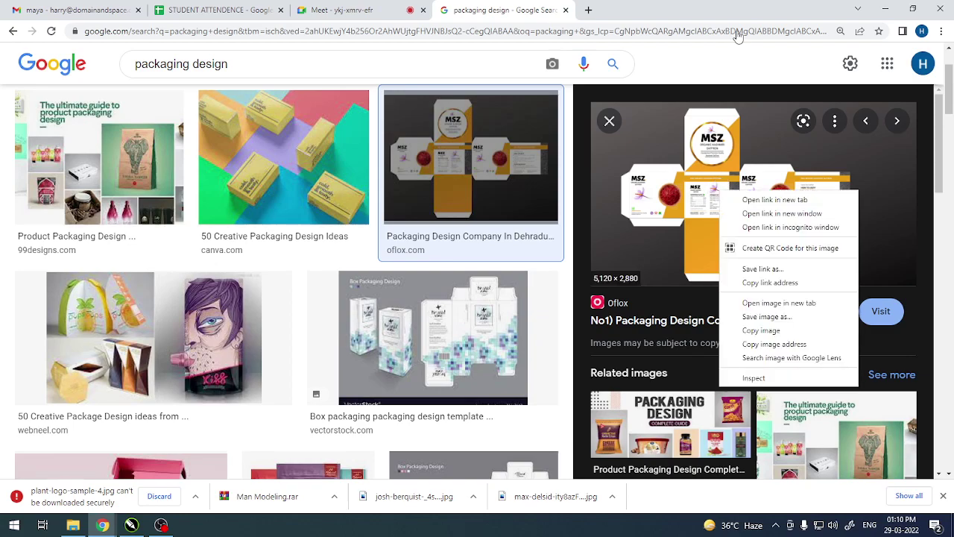
click(783, 329)
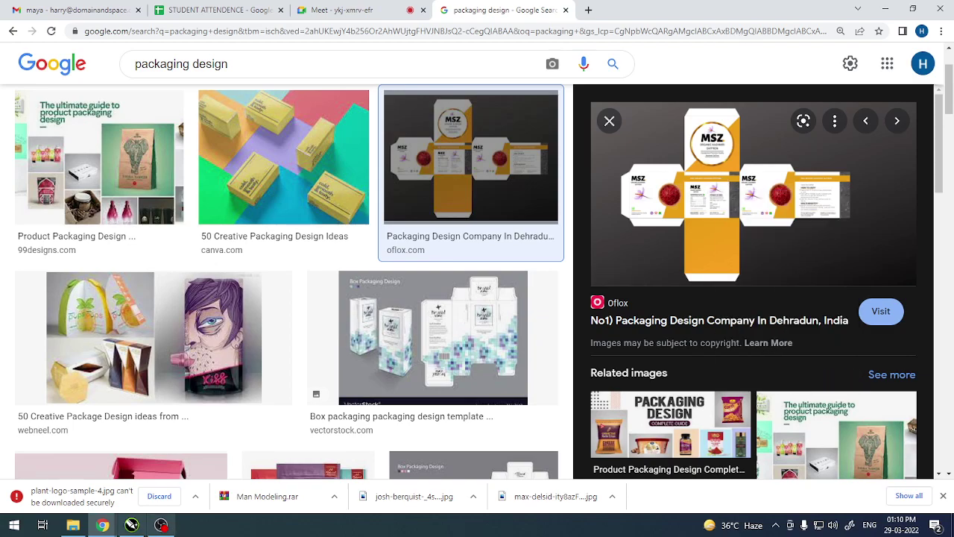
click(131, 524)
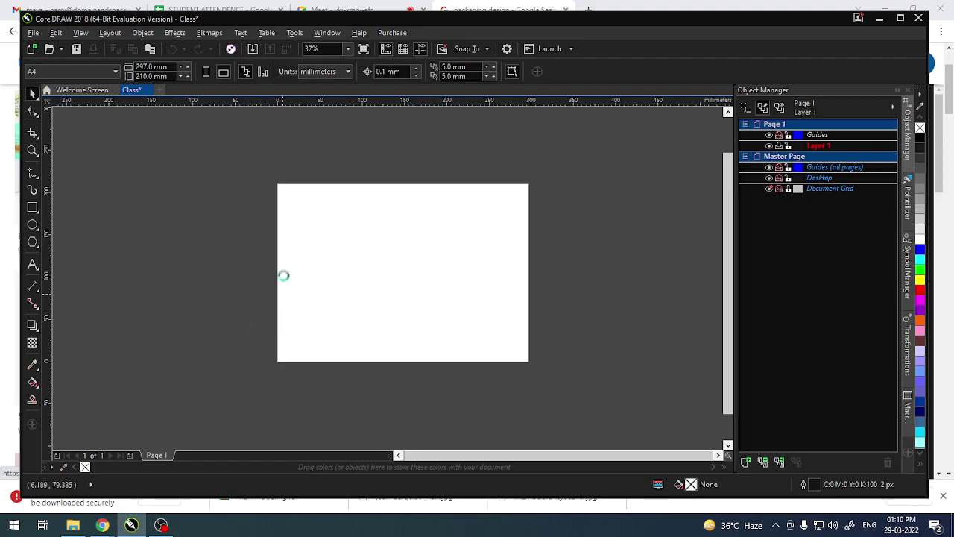
Step: Paste the saffron dieline image and scale it down to a small reference above-left of the A4 page
key(ctrl+v)
scroll(283, 268, down, 2)
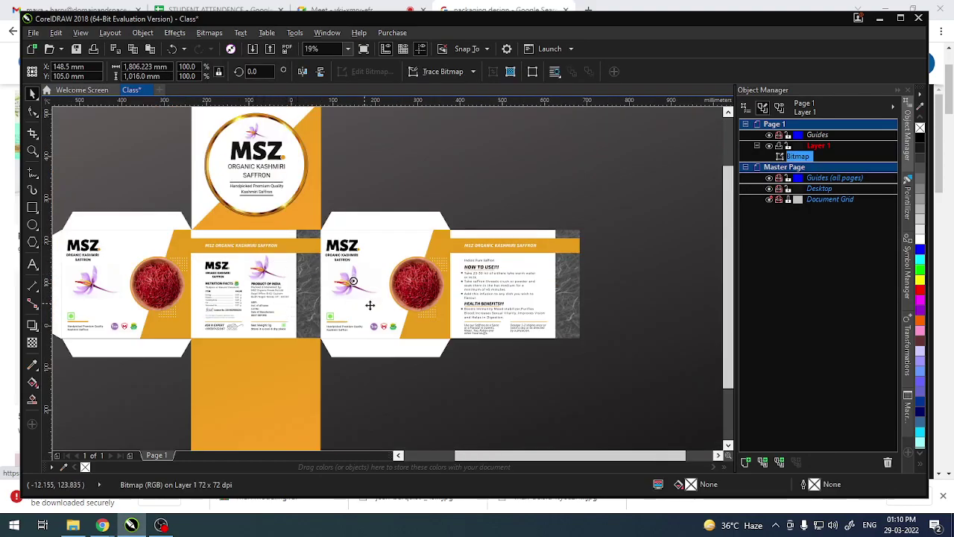
drag(554, 293, 519, 369)
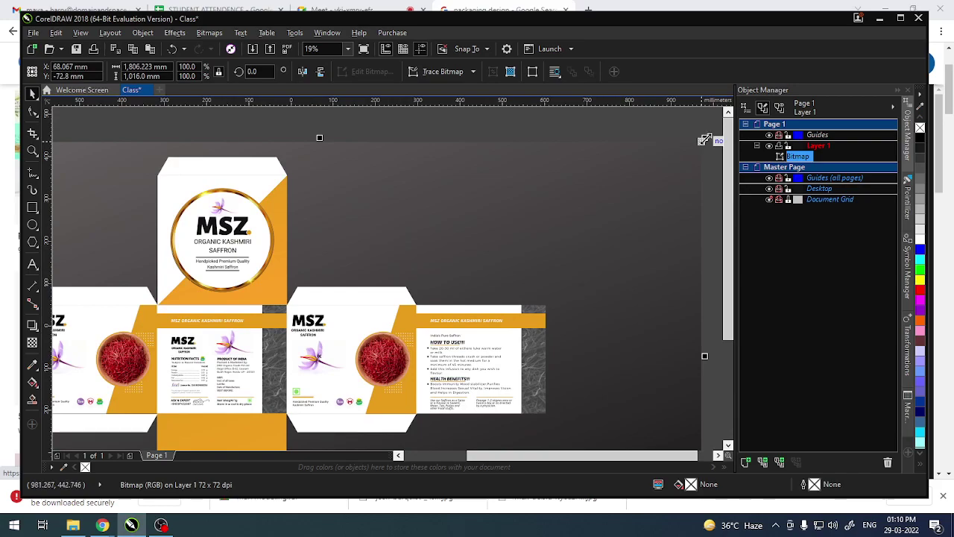
mouse_move(703, 138)
mouse_down()
mouse_move(342, 240)
mouse_move(419, 206)
mouse_up()
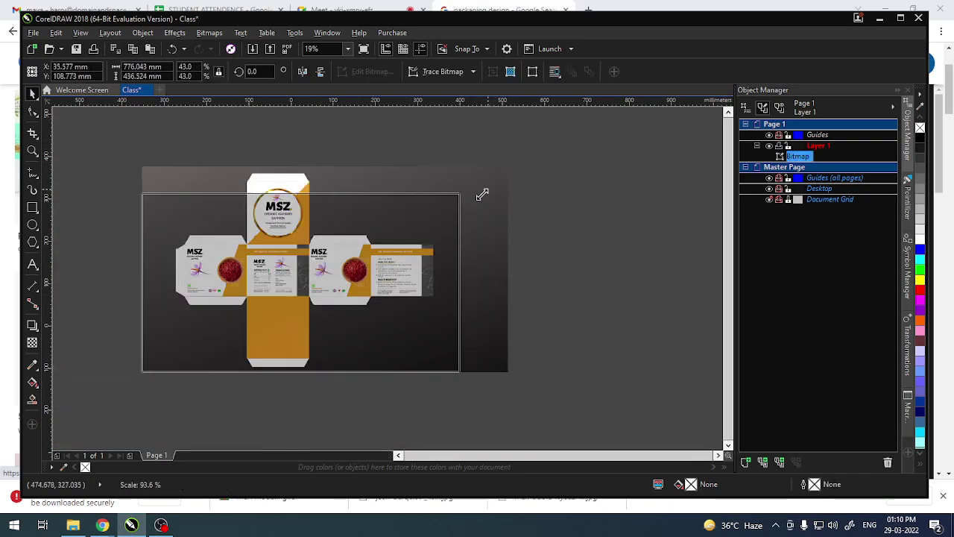
drag(511, 165, 264, 303)
drag(211, 338, 248, 185)
click(209, 298)
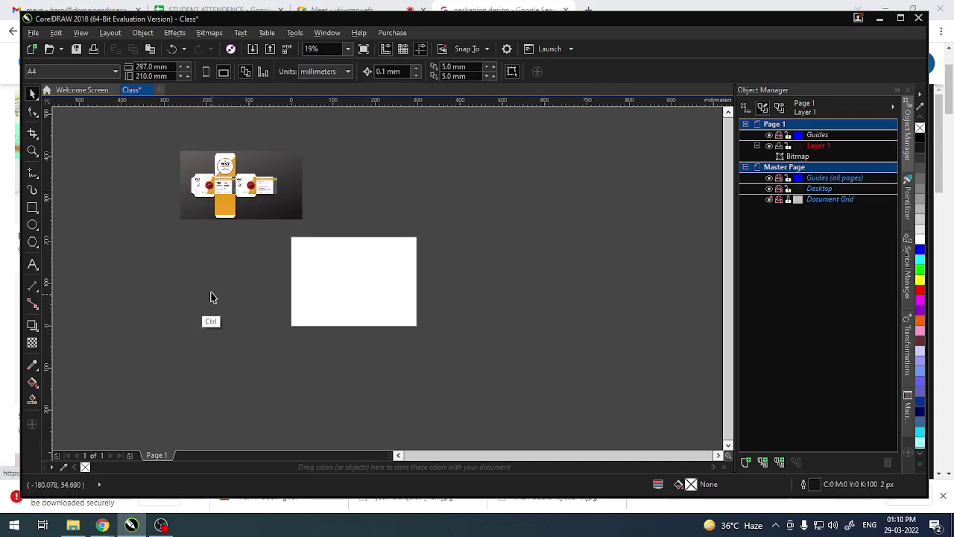
scroll(207, 253, up, 1)
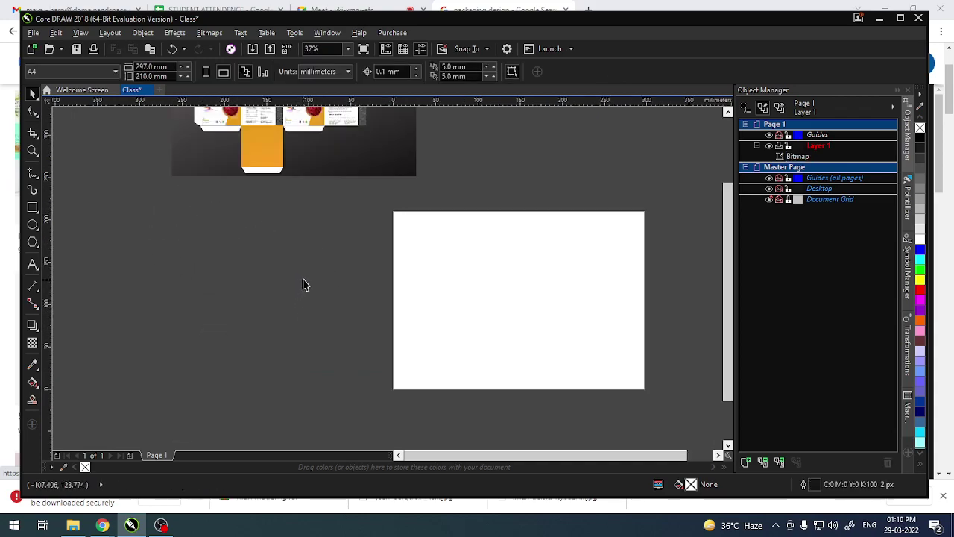
key(h)
drag(298, 294, 262, 377)
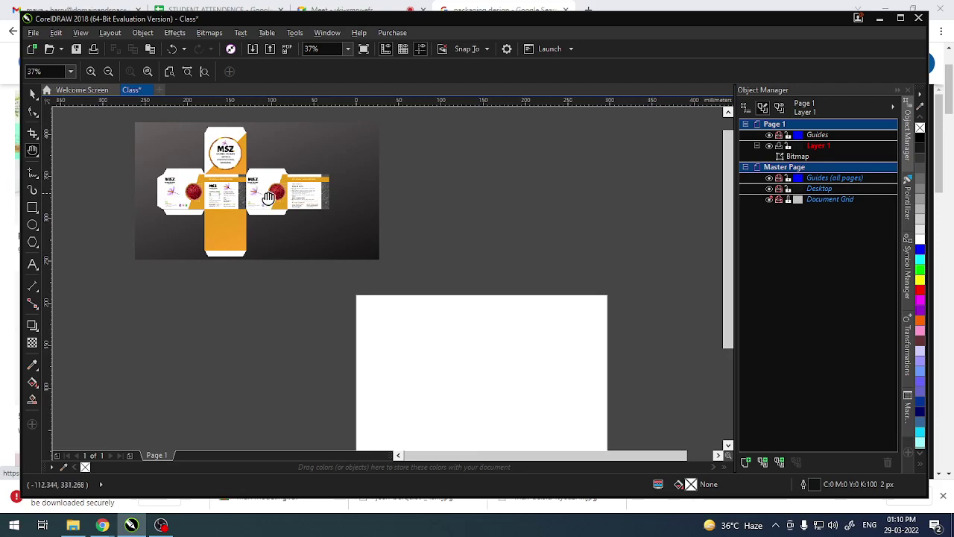
click(32, 92)
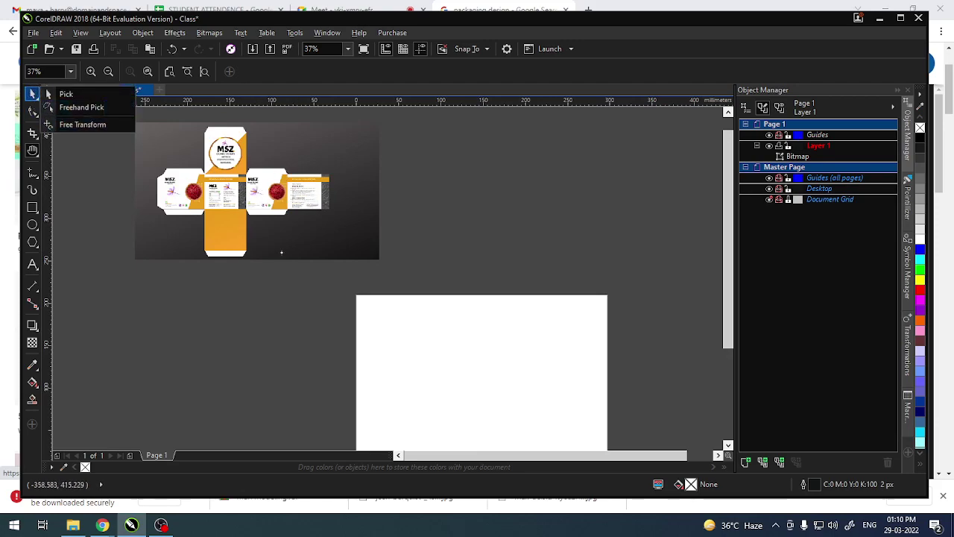
click(65, 94)
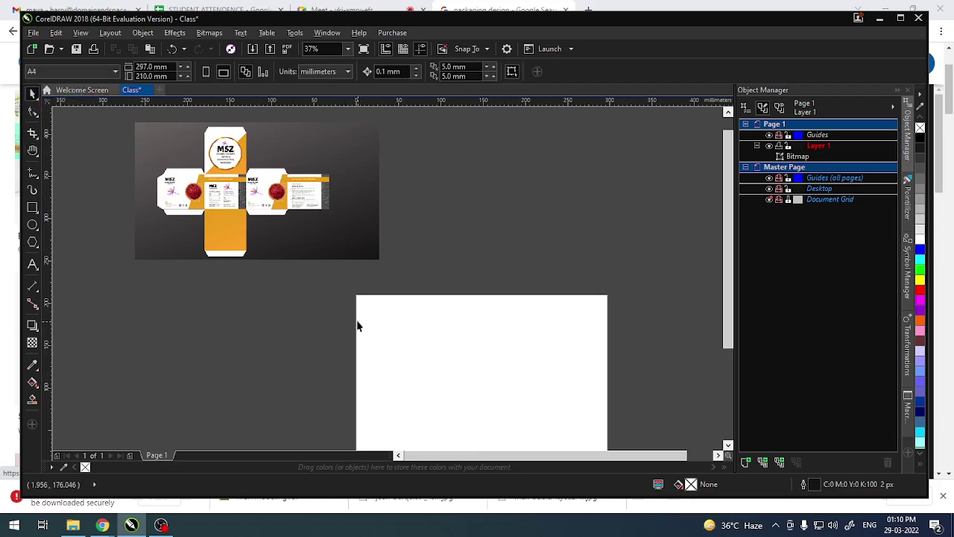
scroll(447, 321, down, 1)
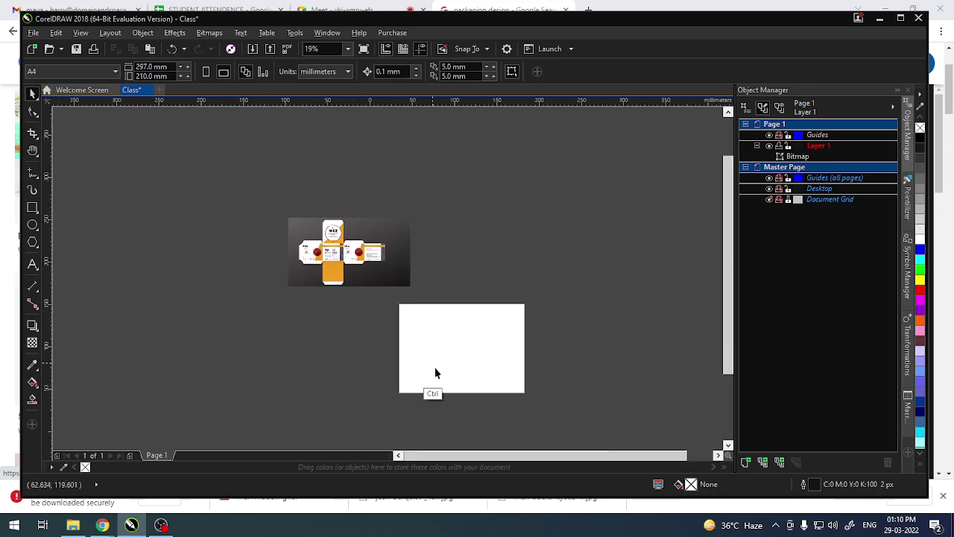
scroll(434, 369, up, 1)
key(h)
drag(452, 338, 349, 312)
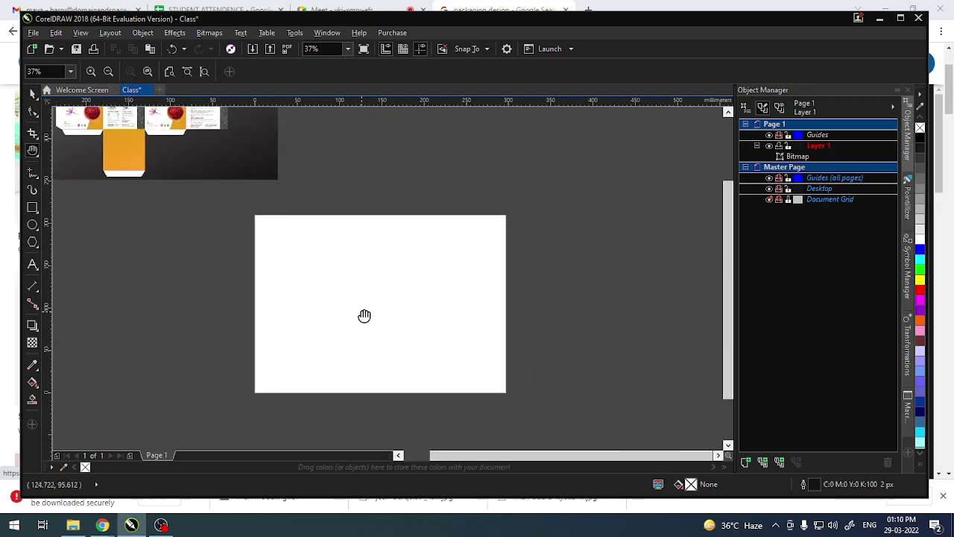
key(space)
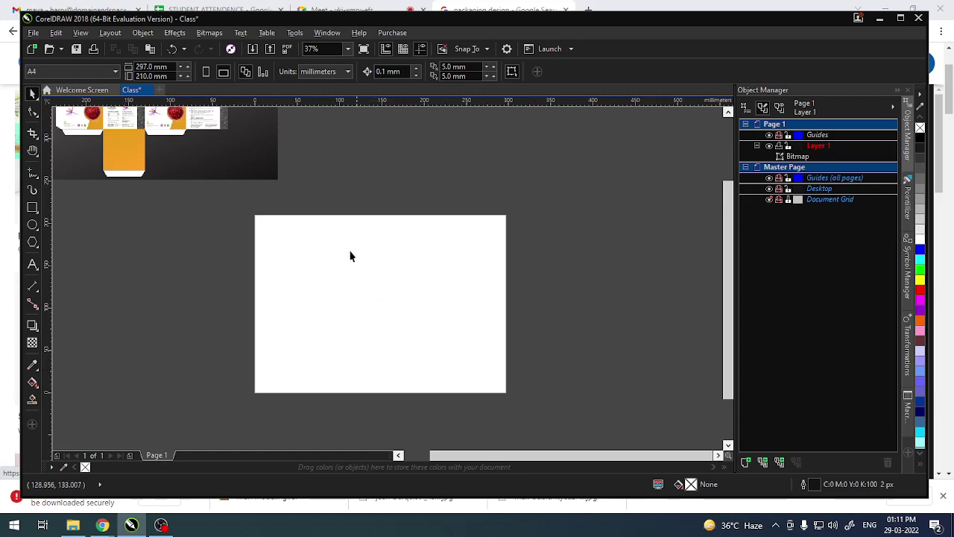
Step: Draw a rectangle on the upper-left of the page and set its height to 80 mm
click(32, 209)
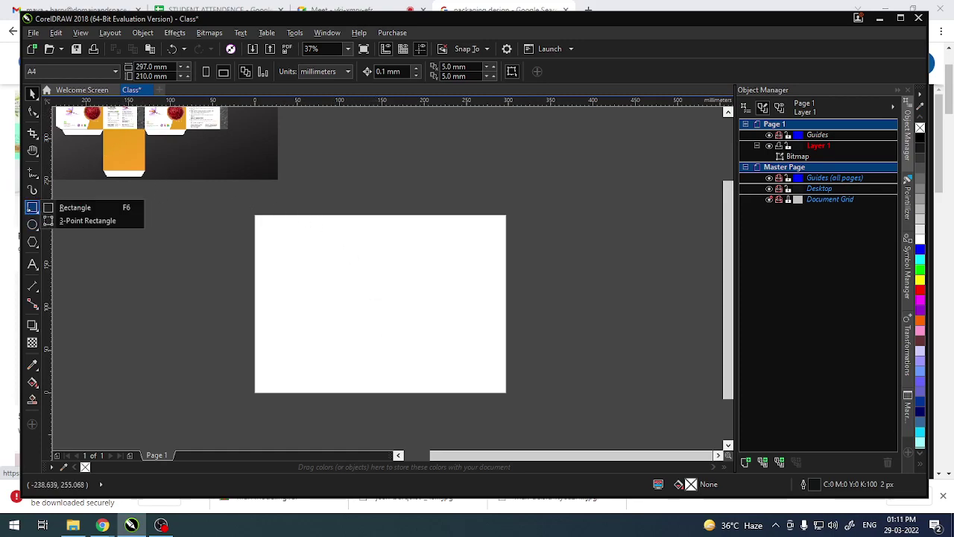
click(74, 207)
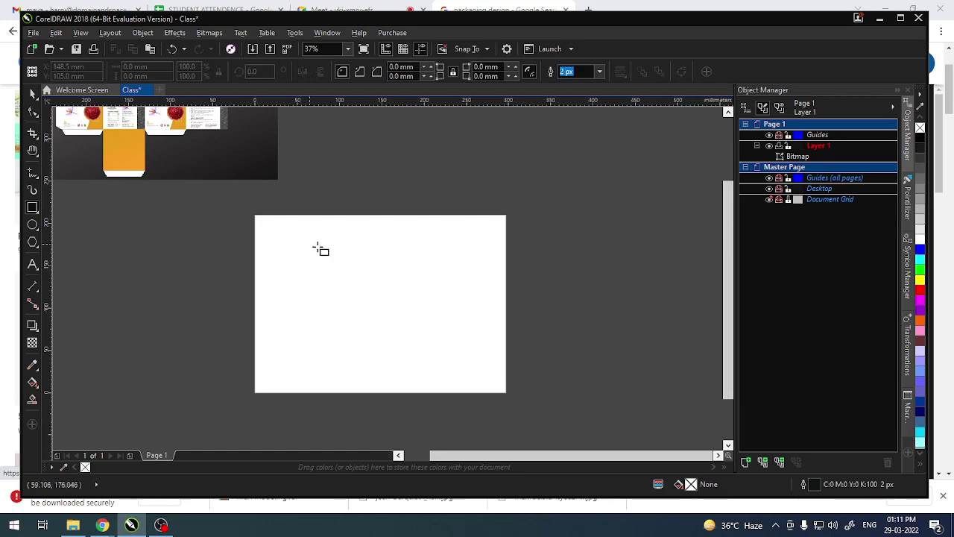
drag(318, 248, 393, 324)
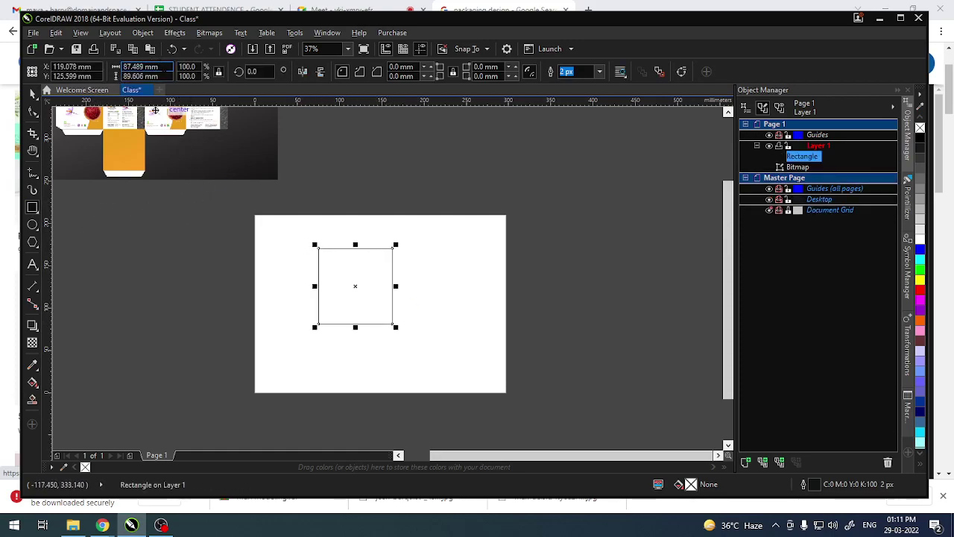
click(149, 66)
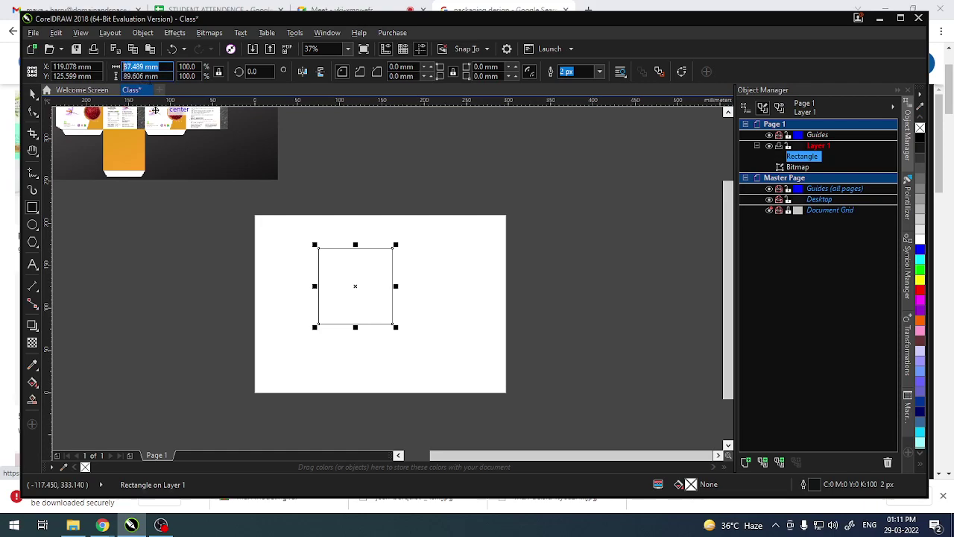
text(80)
key(Tab)
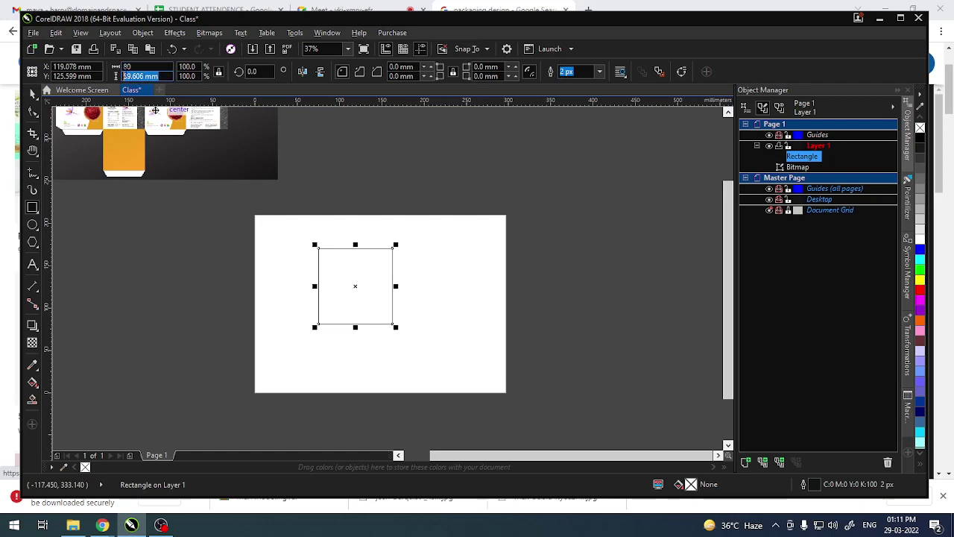
text(80)
key(Return)
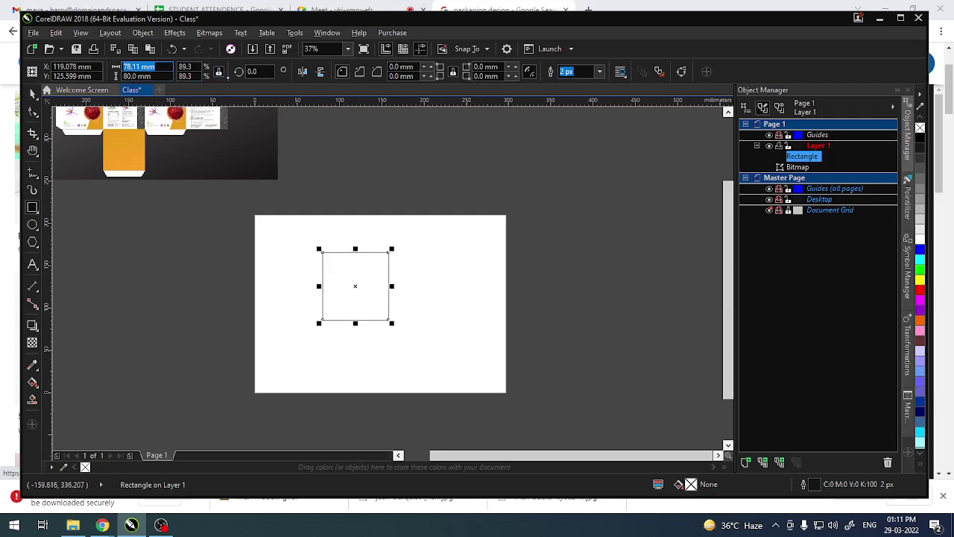
Step: Unlock the size ratio and set the width to 80 mm, making an 80 × 80 mm square
click(158, 65)
key(ctrl+a)
text(8)
key(Return)
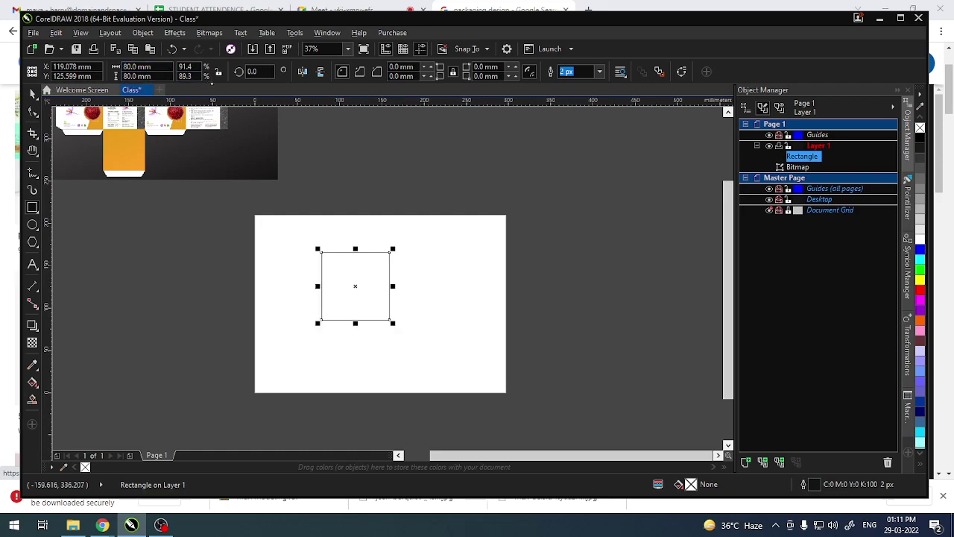
click(217, 314)
click(321, 271)
Step: Switch to the Pick tool, reselect the square and check its 80 × 80 mm size
click(32, 93)
click(64, 92)
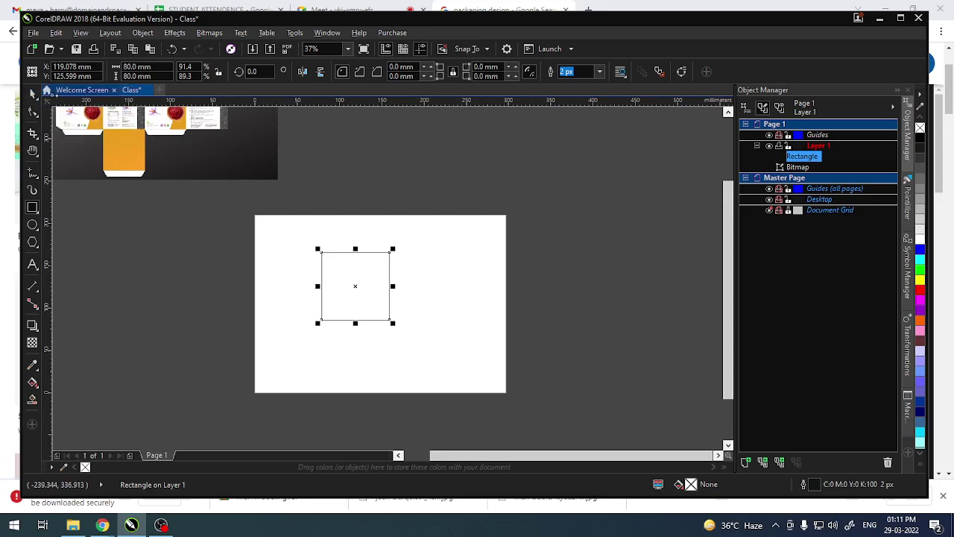
click(286, 300)
click(360, 272)
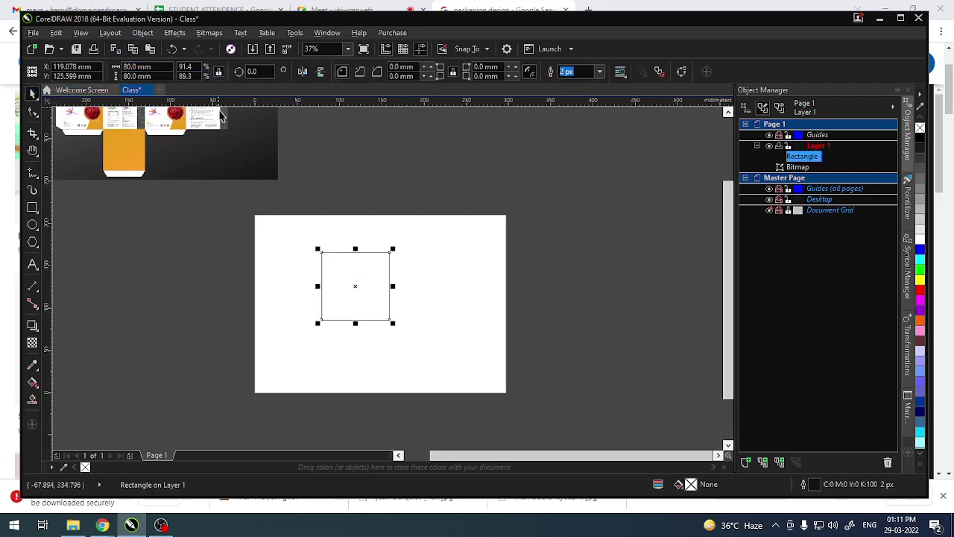
click(137, 67)
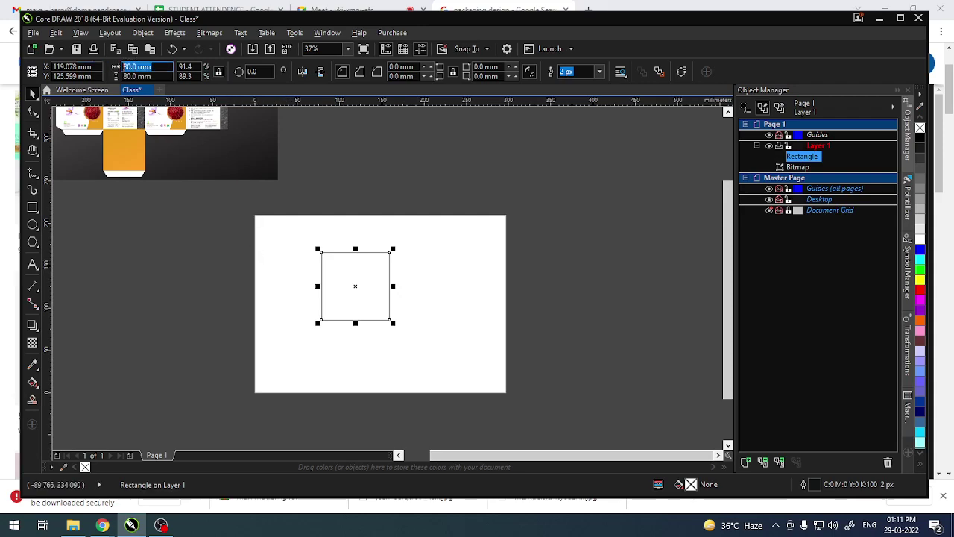
key(Tab)
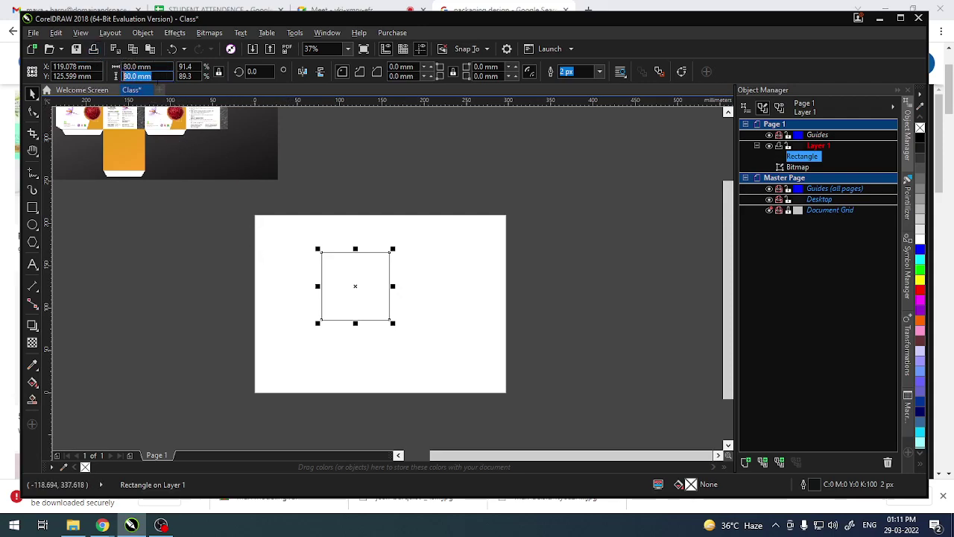
click(219, 71)
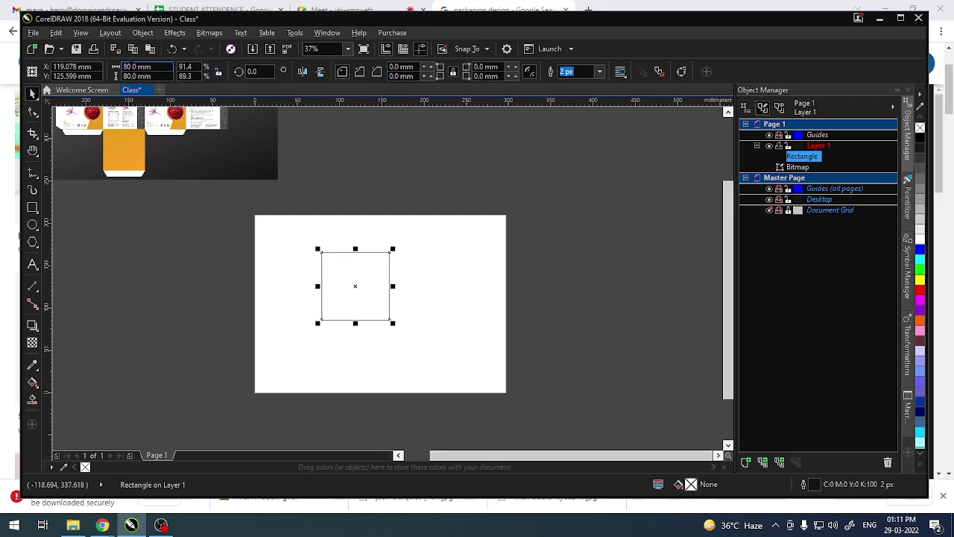
click(137, 67)
key(Tab)
click(219, 72)
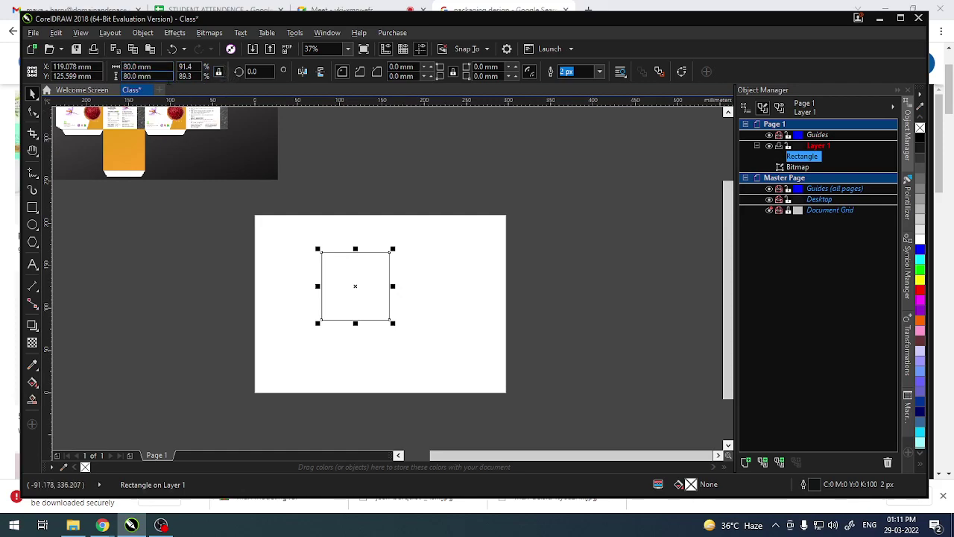
click(200, 291)
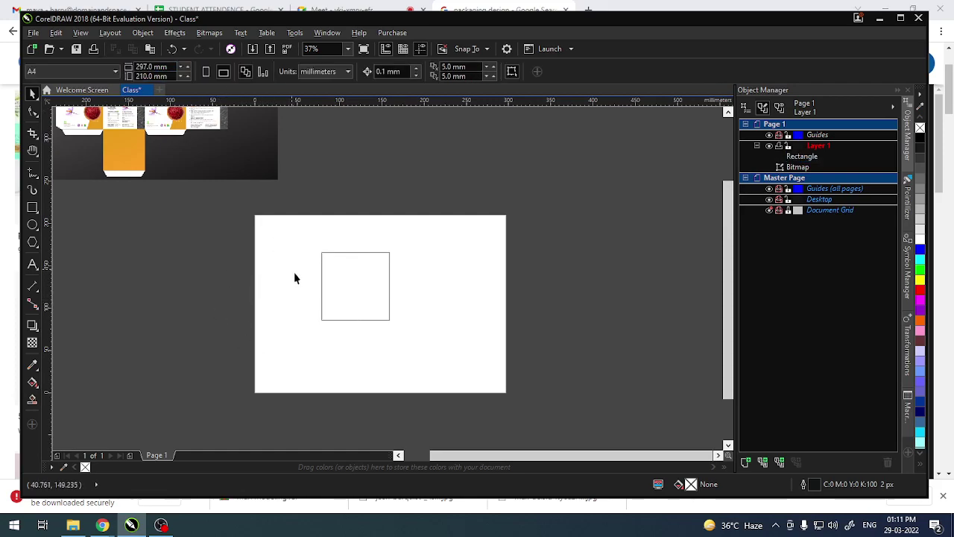
click(349, 300)
Step: Move the square left and add a duplicate 80 mm square sharing its right edge
drag(349, 299, 311, 306)
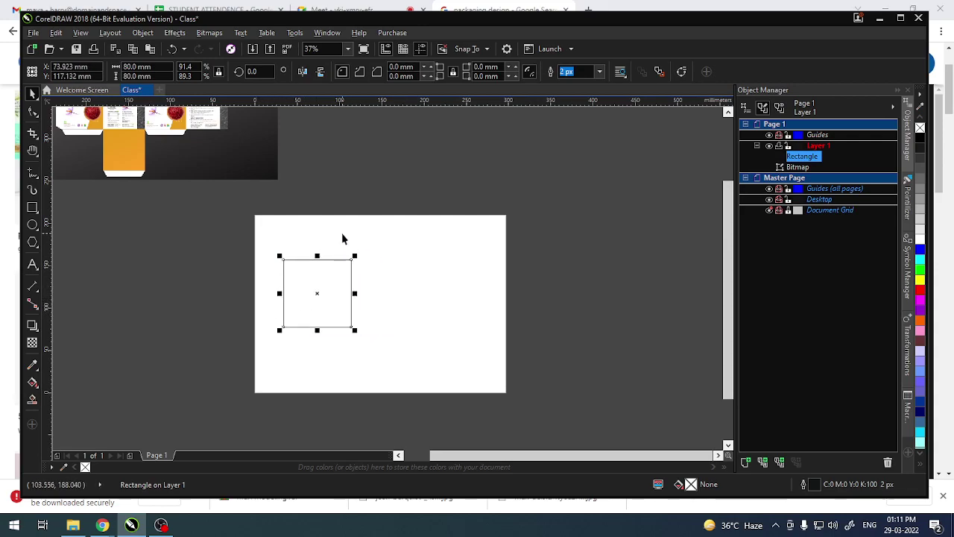
click(230, 264)
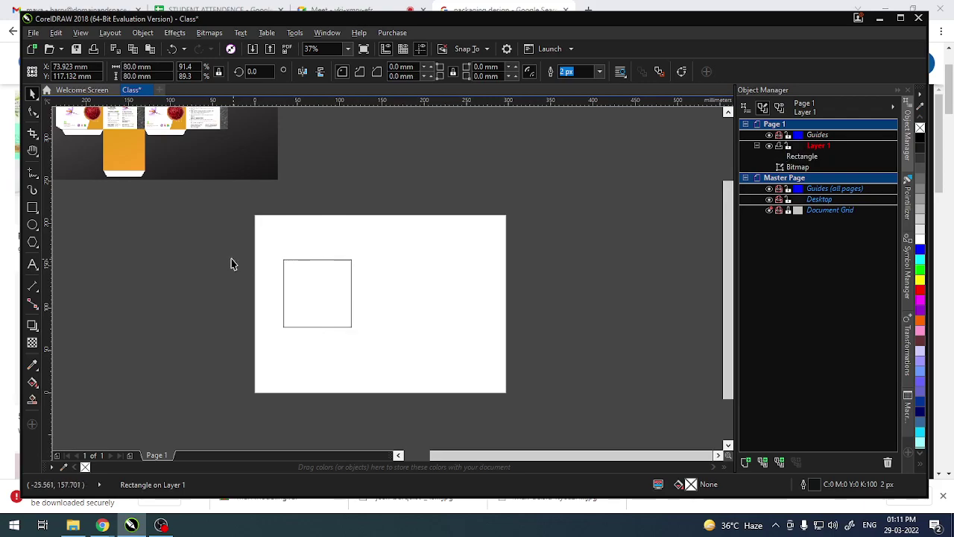
click(302, 311)
key(ctrl+c)
key(ctrl+v)
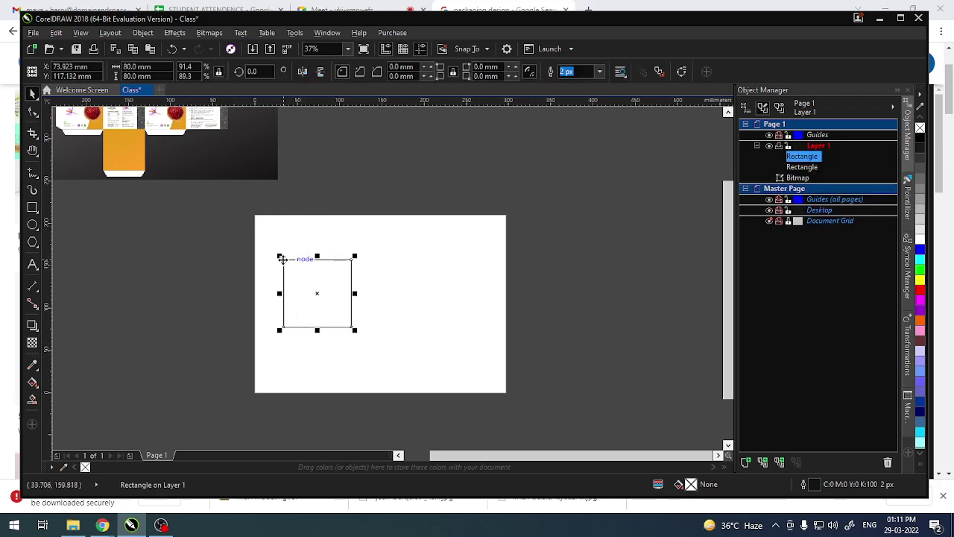
drag(282, 259, 351, 260)
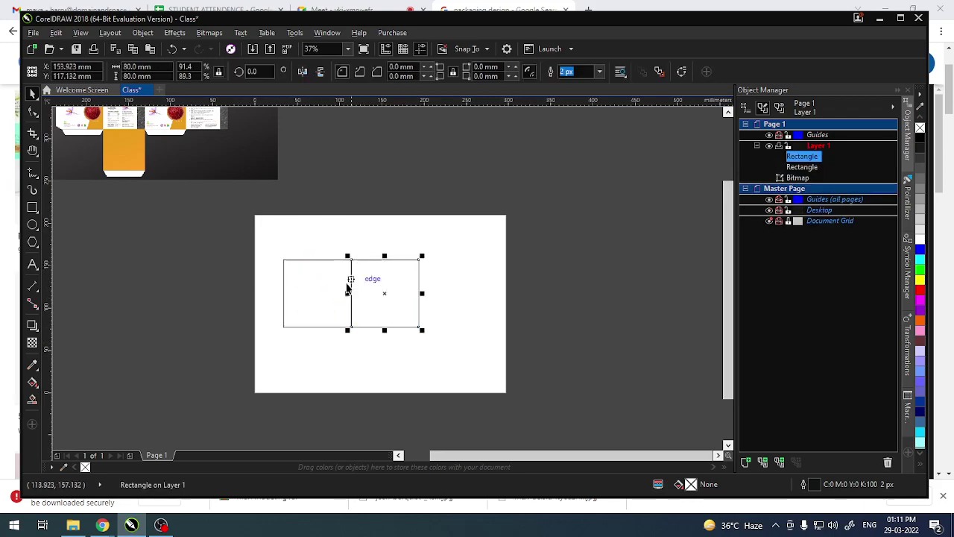
click(239, 322)
Step: Duplicate the squares to add a third and fourth adjoining square in the row
click(388, 316)
key(ctrl+c)
key(ctrl+v)
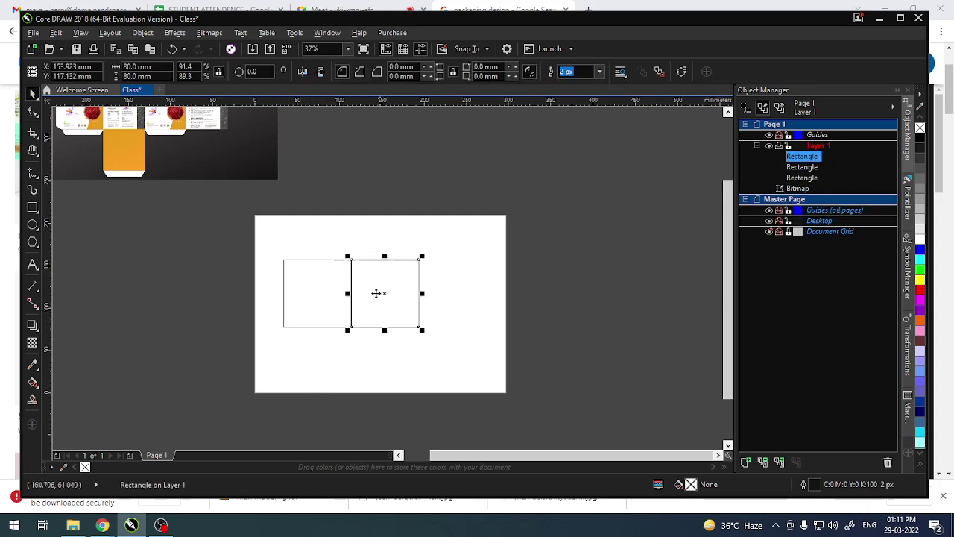
drag(351, 260, 488, 261)
click(403, 399)
click(448, 327)
key(ctrl+c)
key(ctrl+v)
click(293, 410)
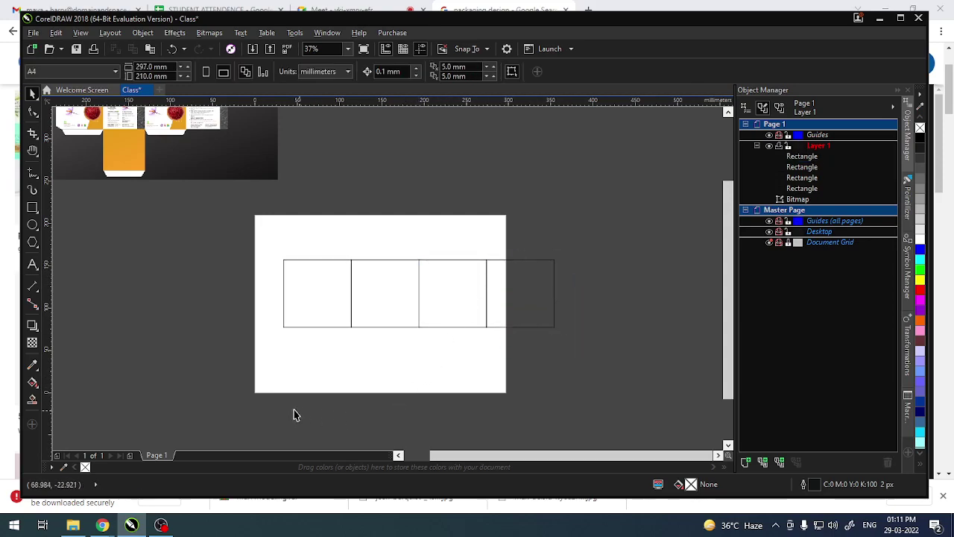
Step: Select all four squares and shift the 320 × 80 mm strip left onto the page
scroll(335, 316, up, 2)
scroll(405, 223, up, 2)
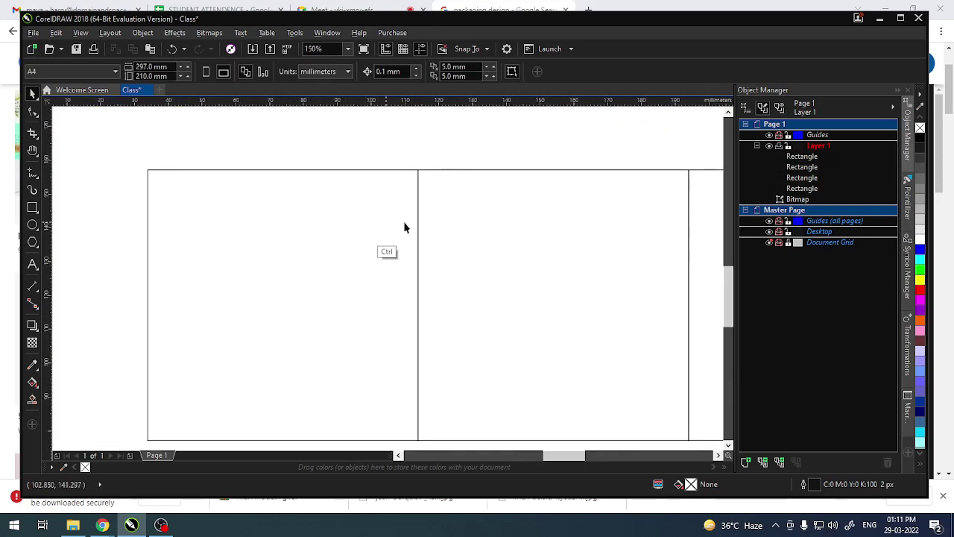
scroll(166, 286, up, 1)
scroll(396, 241, down, 2)
scroll(416, 252, up, 2)
scroll(416, 252, down, 2)
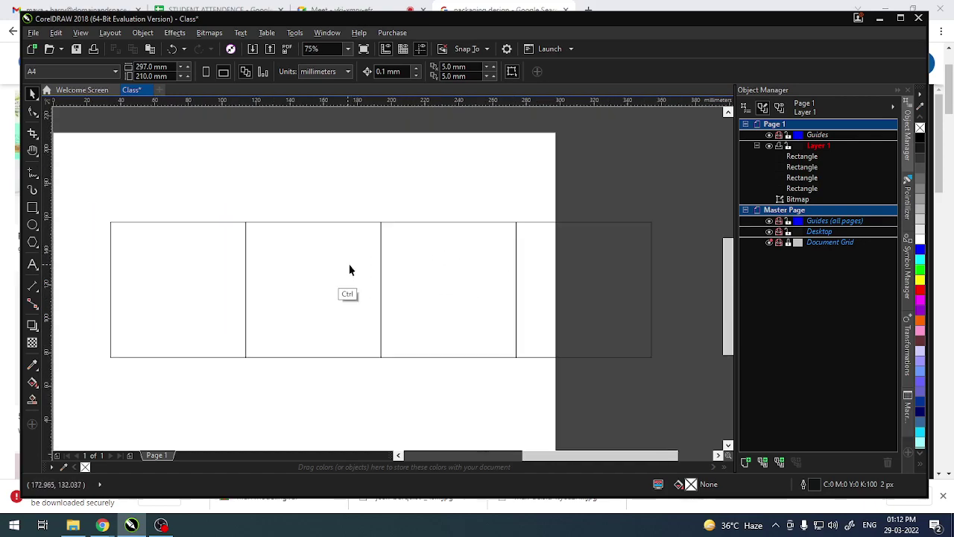
scroll(349, 269, down, 2)
drag(193, 221, 558, 334)
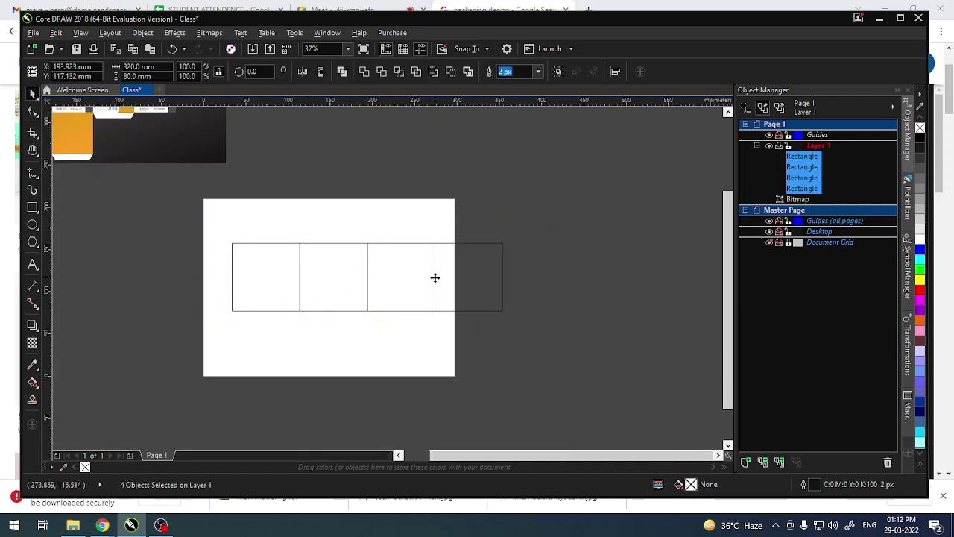
drag(435, 276, 401, 277)
click(531, 406)
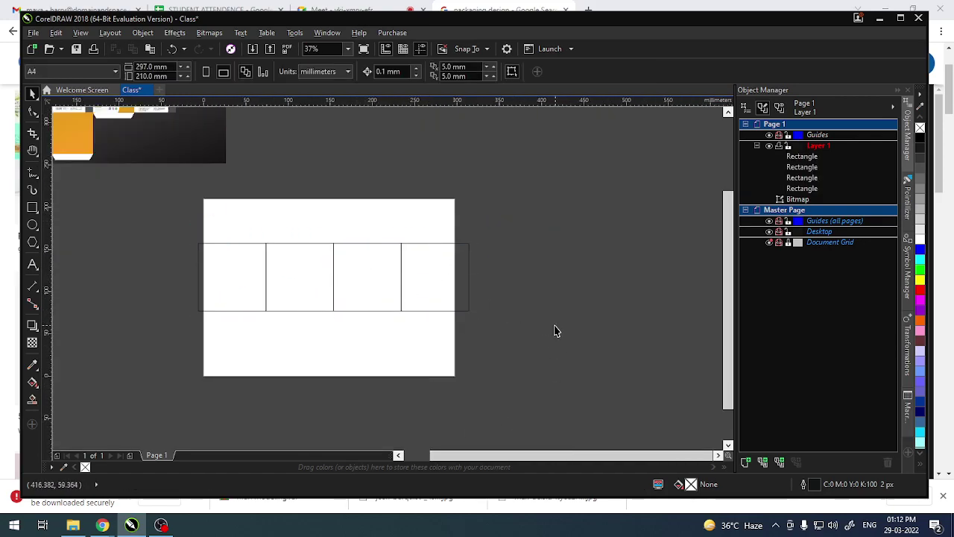
Step: Fill all four squares orange #FF6600
drag(142, 215, 477, 328)
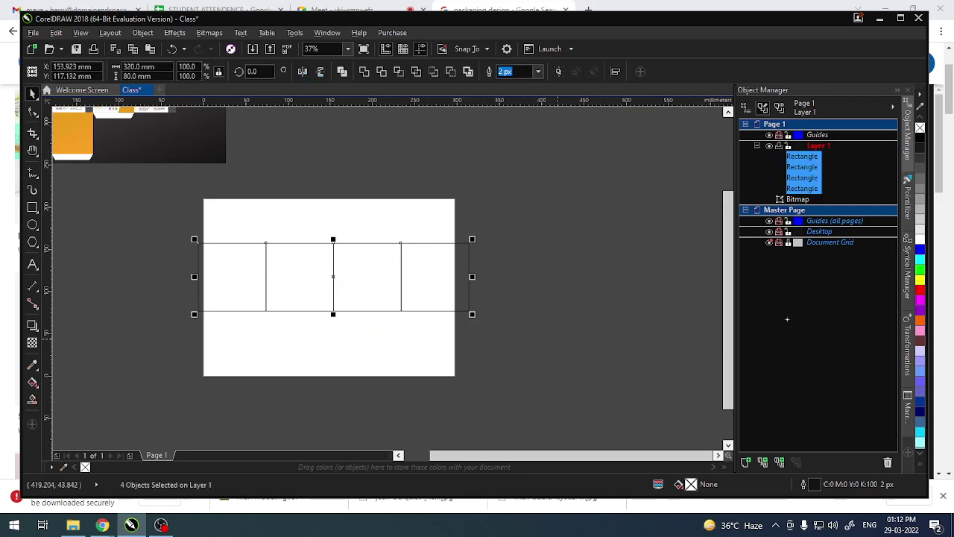
click(920, 320)
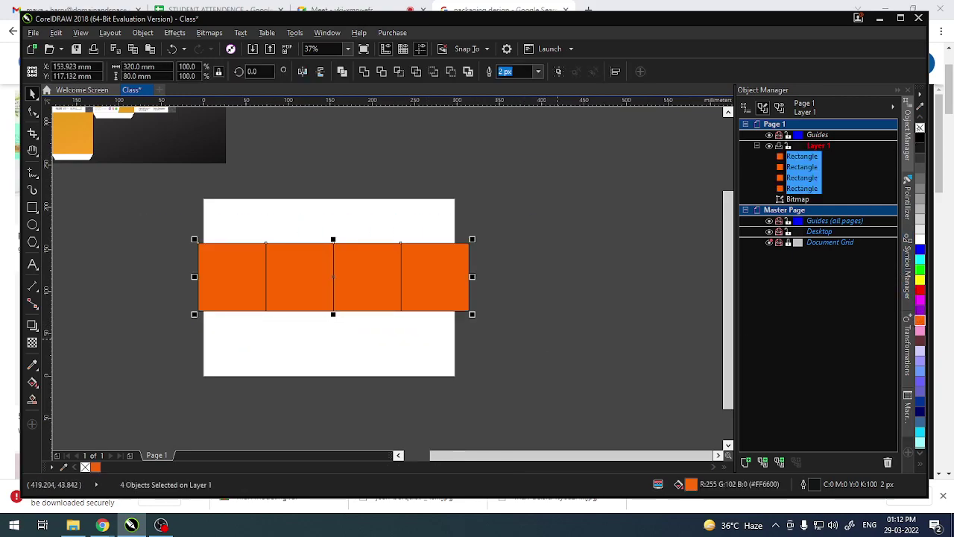
click(593, 295)
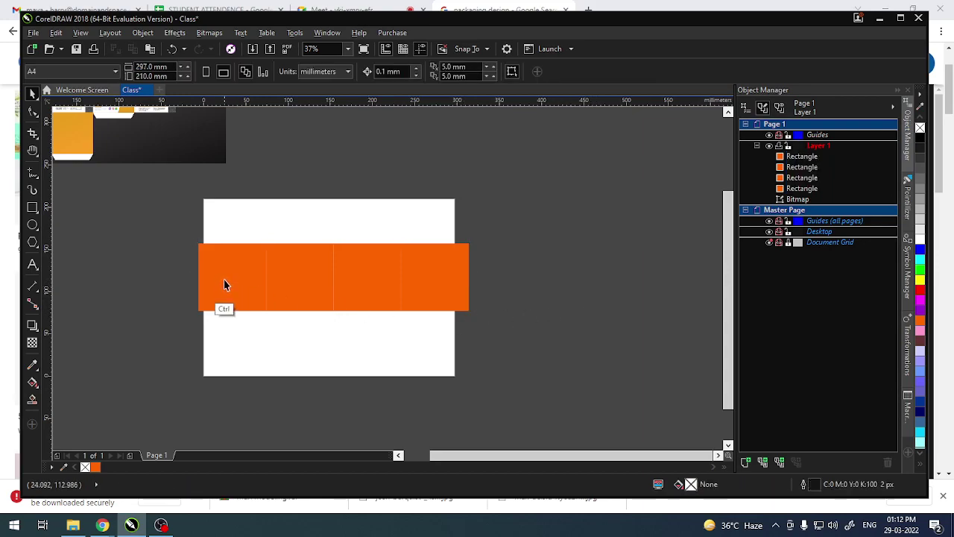
scroll(224, 285, up, 2)
scroll(218, 260, up, 3)
scroll(379, 216, down, 2)
scroll(201, 261, left, 3)
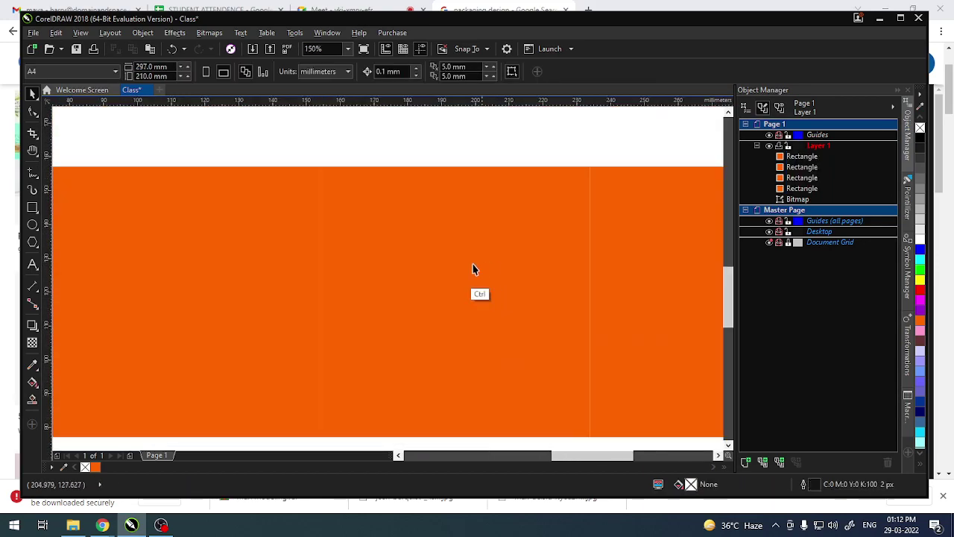
scroll(262, 292, up, 1)
scroll(440, 280, down, 2)
scroll(287, 260, up, 2)
Step: Duplicate the second orange panel and place the copy below the strip as a bottom flap
scroll(506, 296, down, 2)
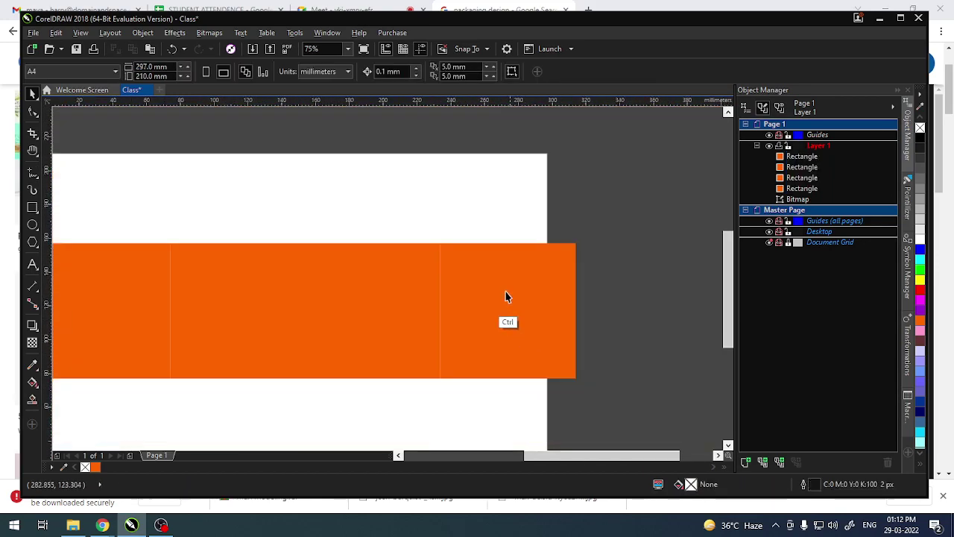
scroll(506, 296, down, 1)
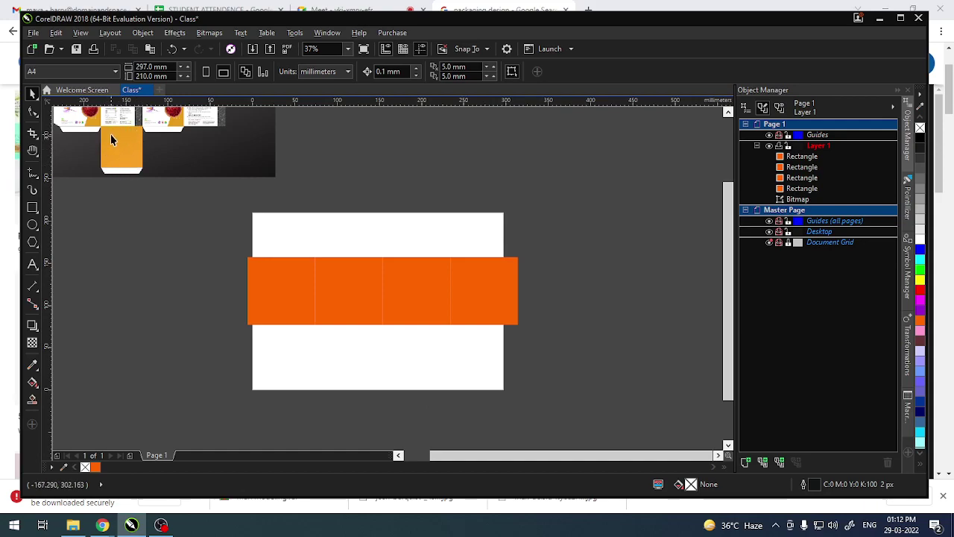
click(267, 296)
click(360, 284)
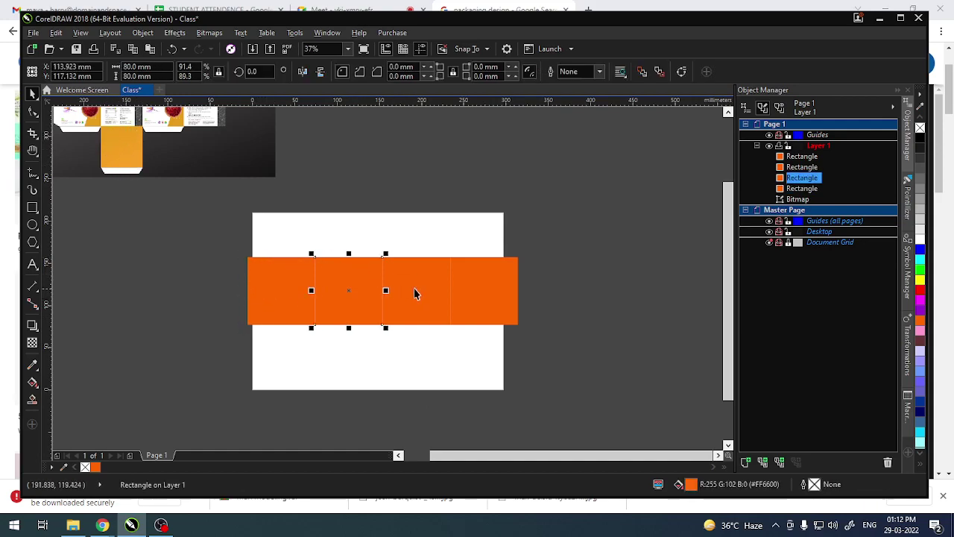
click(417, 292)
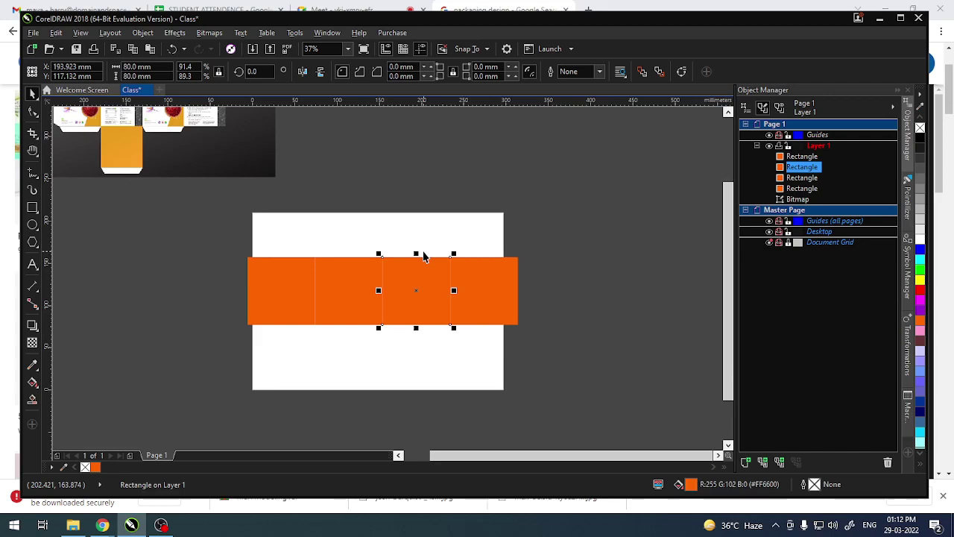
click(337, 308)
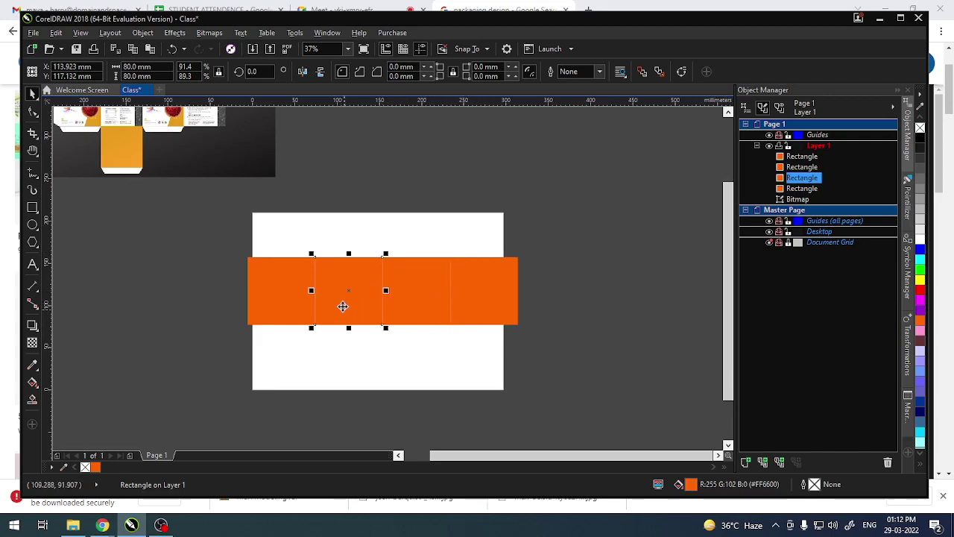
key(ctrl+c)
key(ctrl+v)
drag(316, 259, 317, 328)
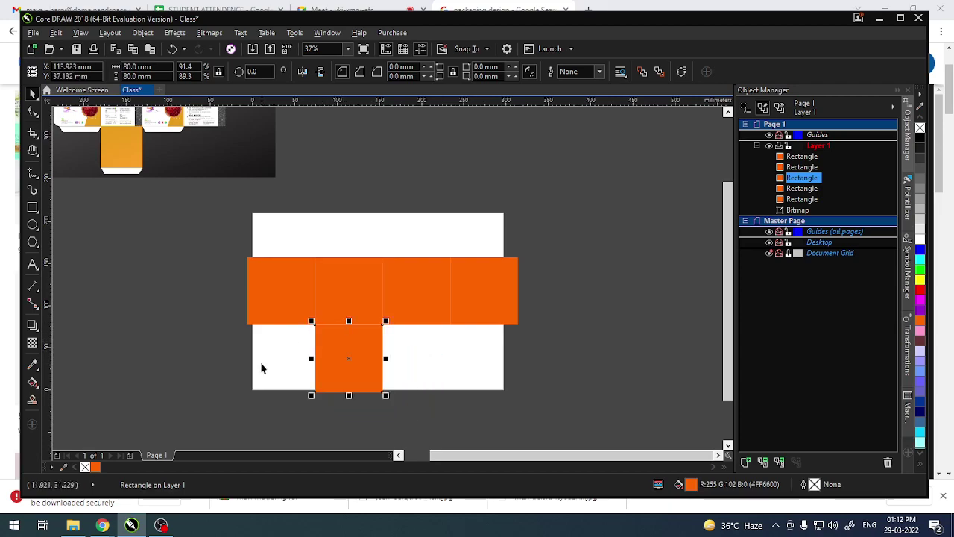
click(260, 379)
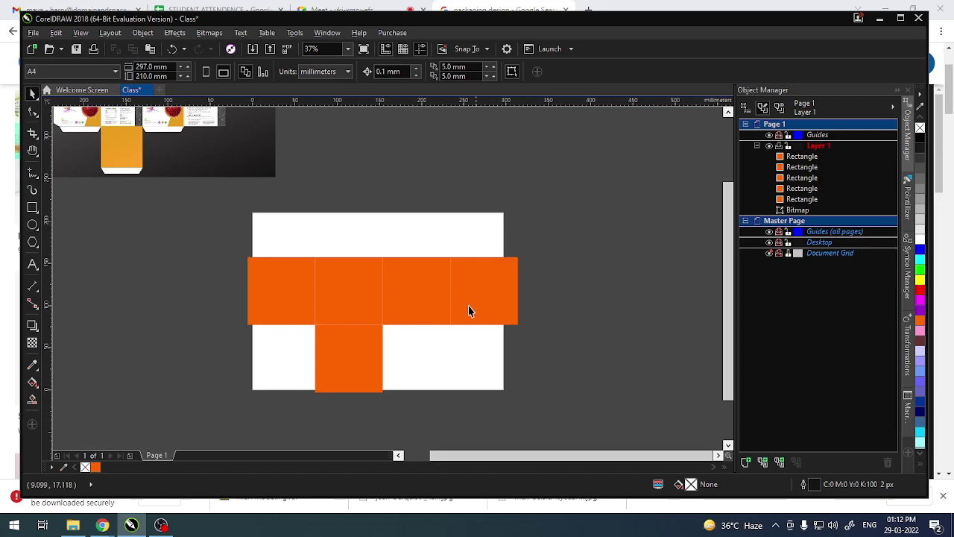
Step: Place another 80 mm flap square above the third panel
click(365, 347)
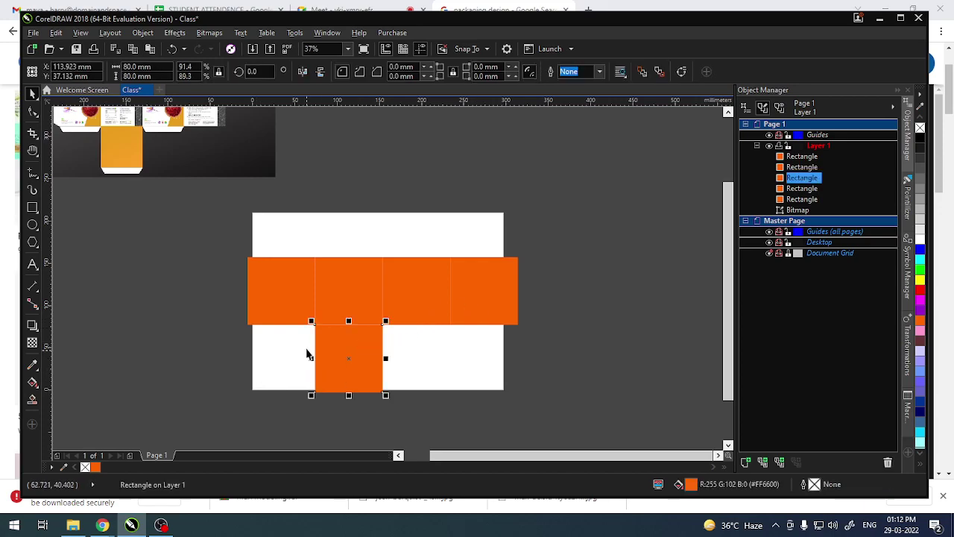
click(311, 381)
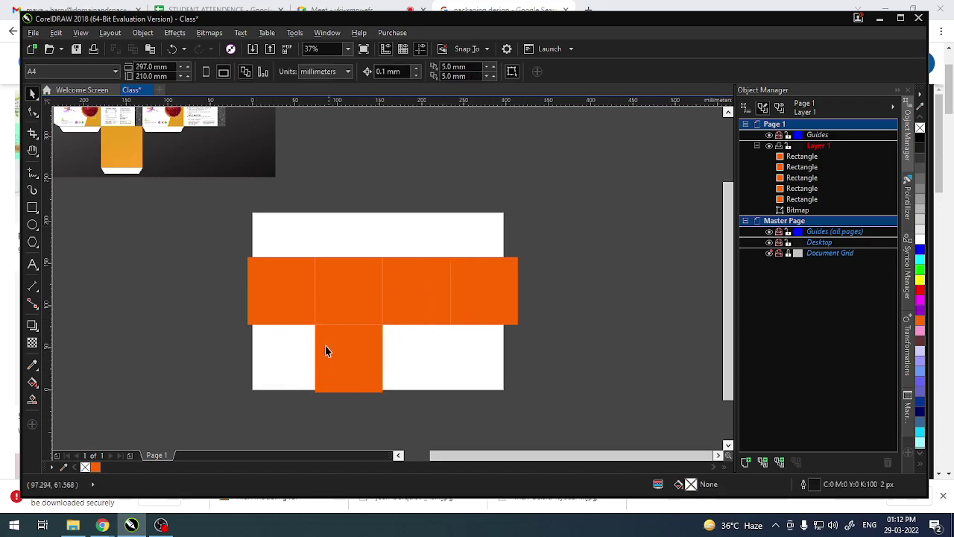
click(325, 350)
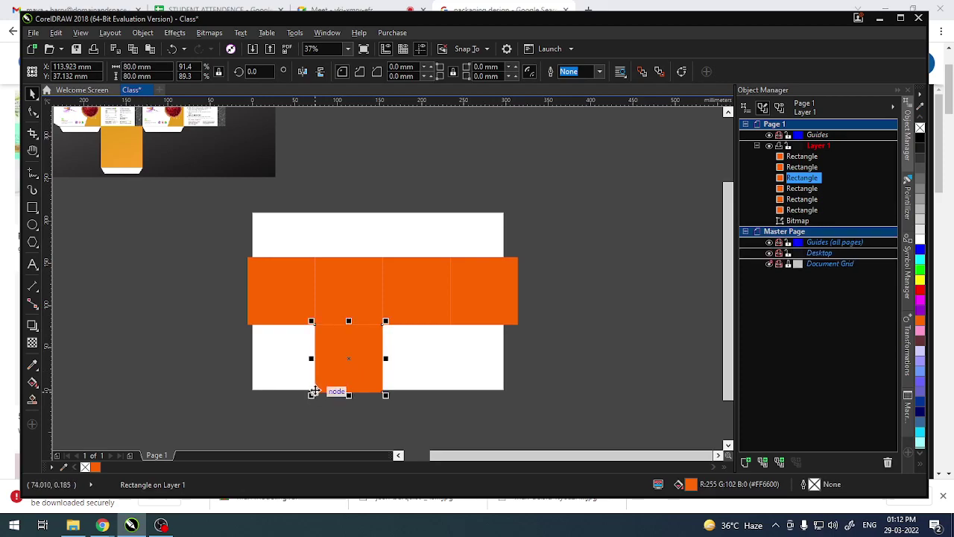
drag(315, 392, 383, 257)
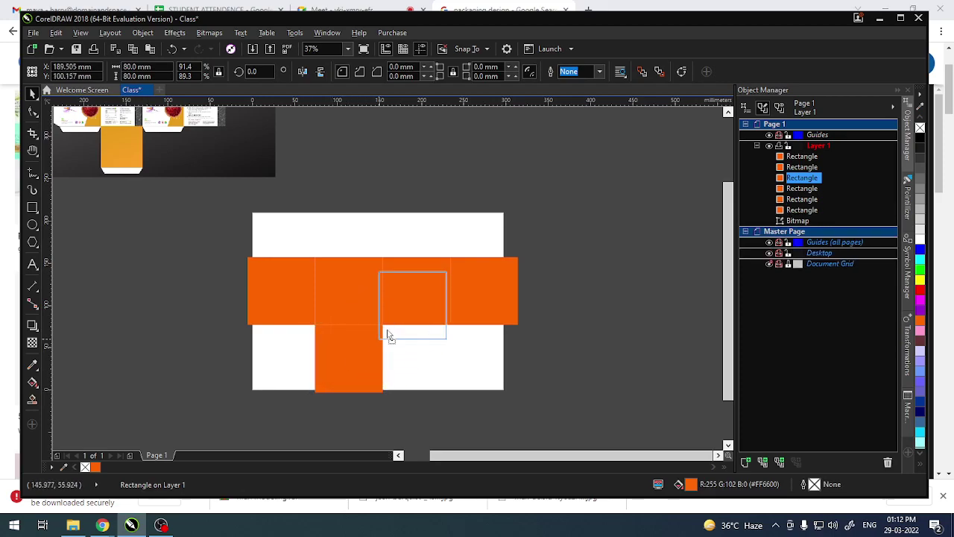
click(440, 388)
click(425, 224)
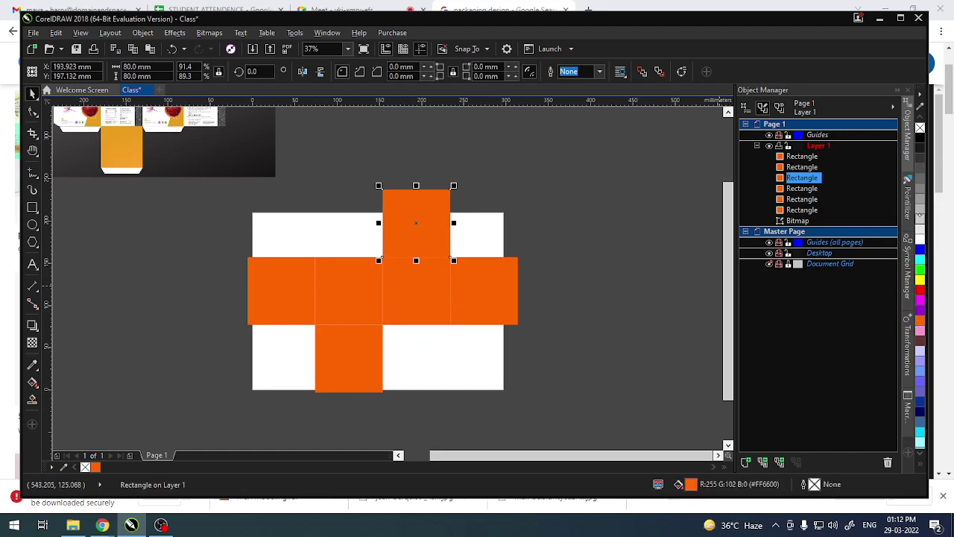
Step: Fill both the top and bottom flaps grey #808080
click(920, 189)
click(562, 379)
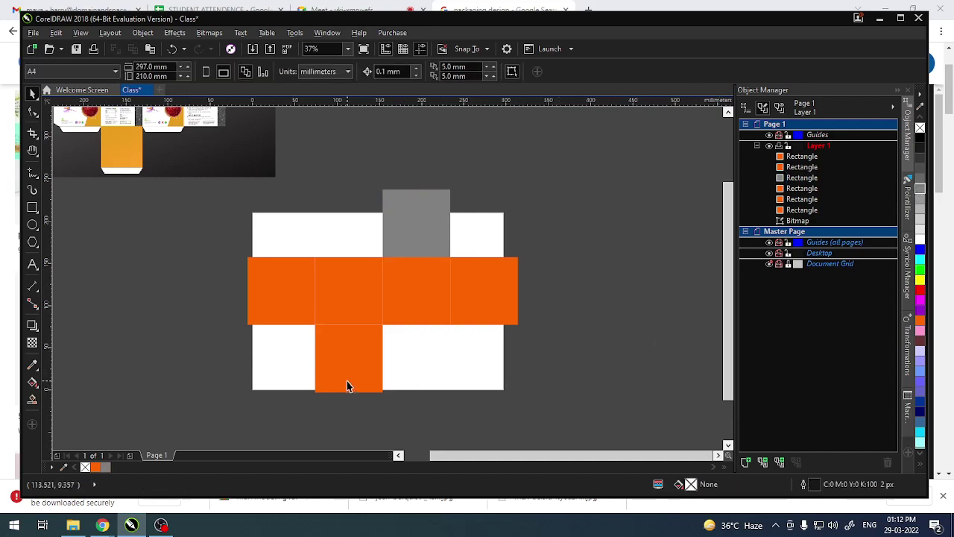
click(351, 383)
click(920, 188)
click(634, 366)
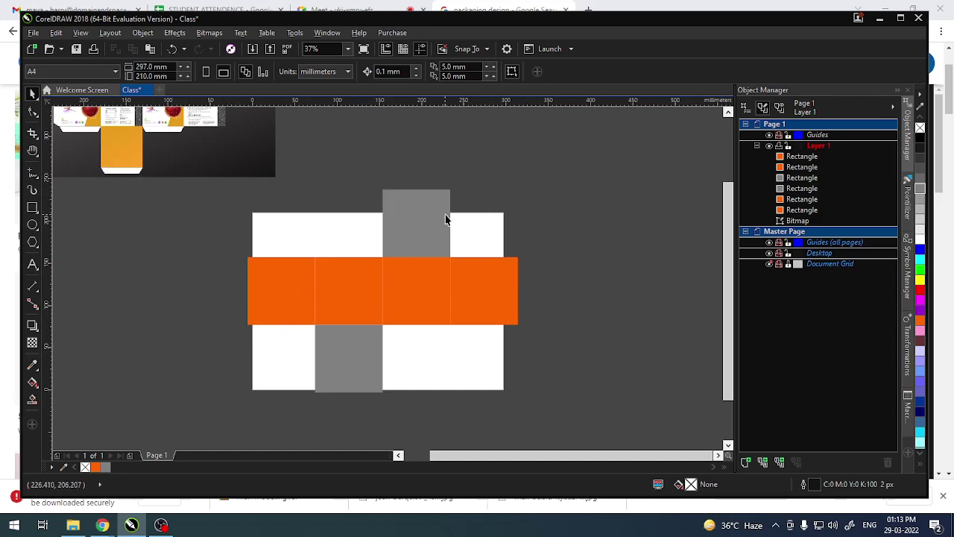
Step: Duplicate the top flap, resize it to an 80 × 20 mm bar, and set it on the upper flap
click(418, 206)
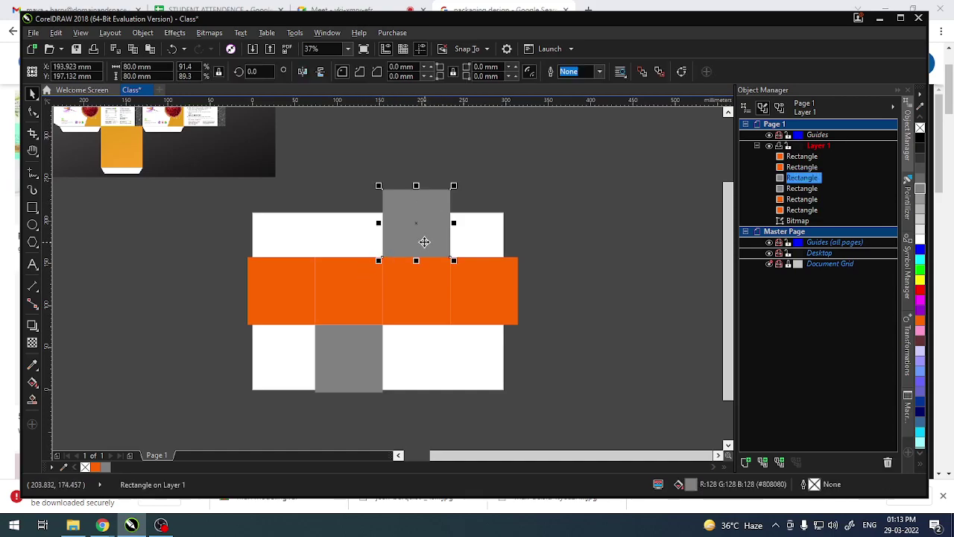
key(ctrl+c)
key(ctrl+v)
drag(447, 255, 413, 121)
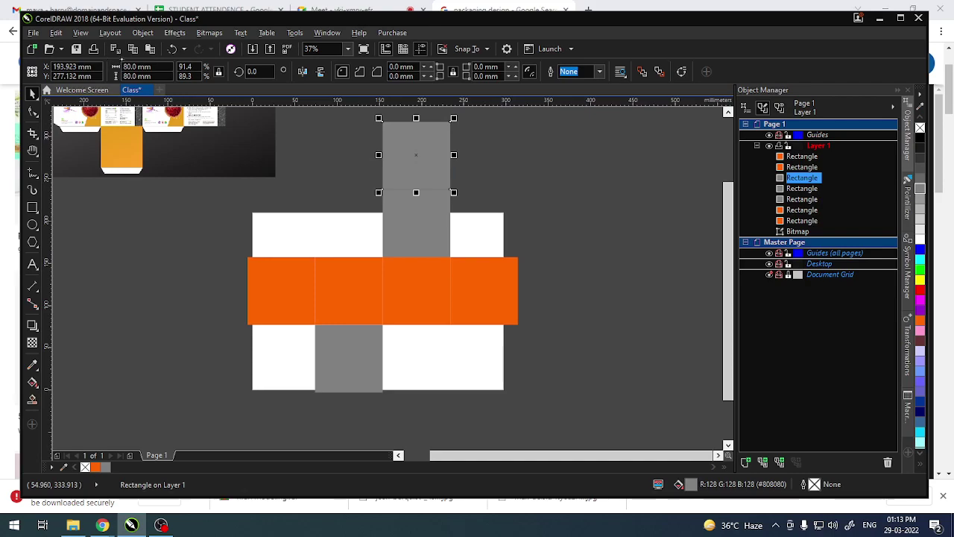
click(138, 76)
text(20)
key(Return)
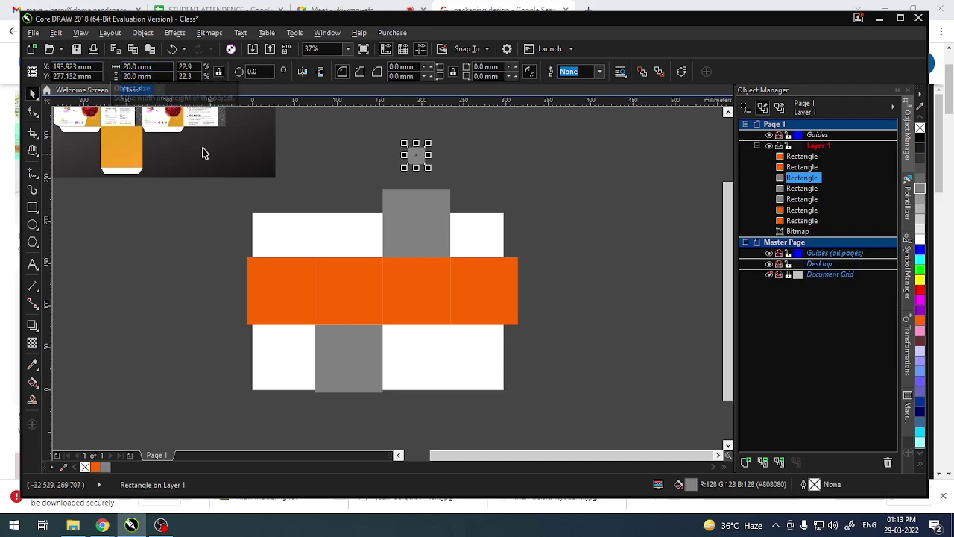
key(ctrl+z)
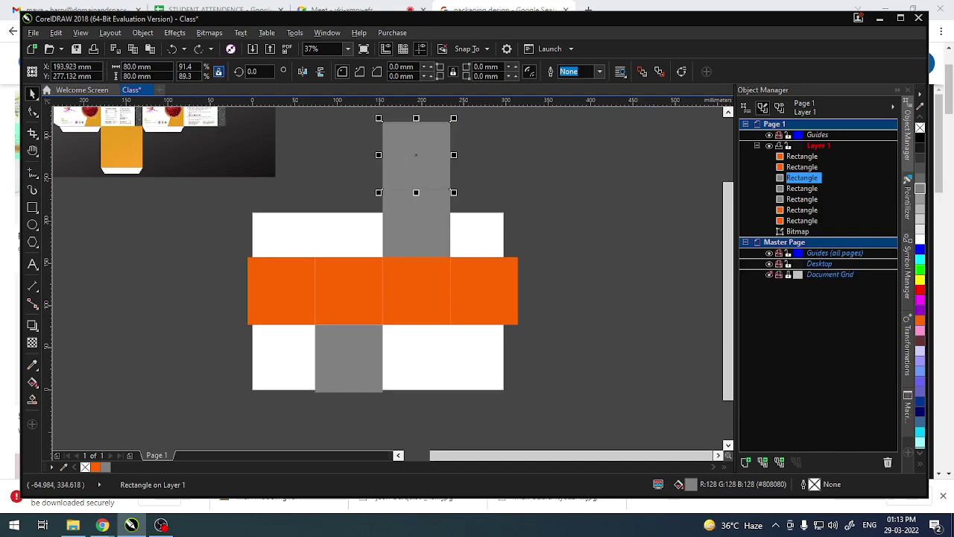
text(20)
key(Return)
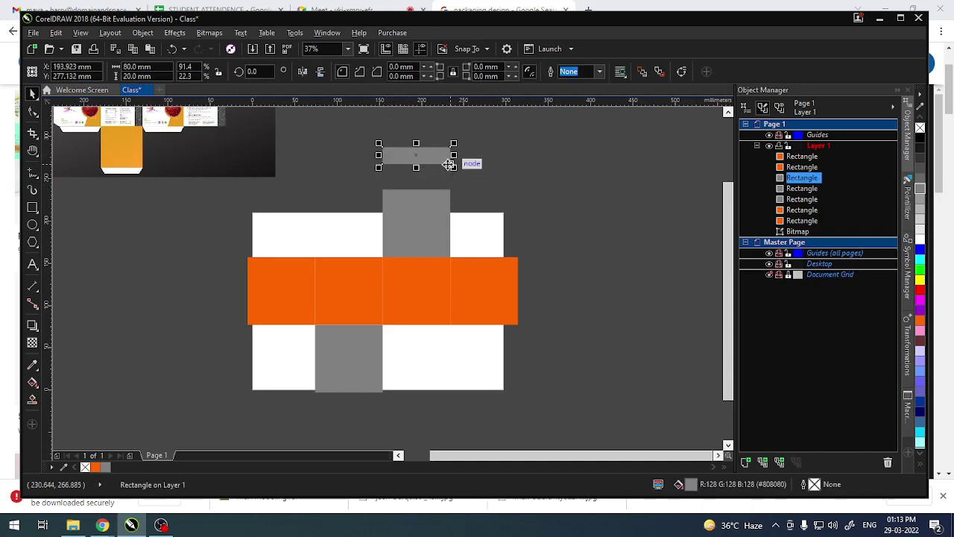
drag(451, 163, 450, 189)
click(330, 183)
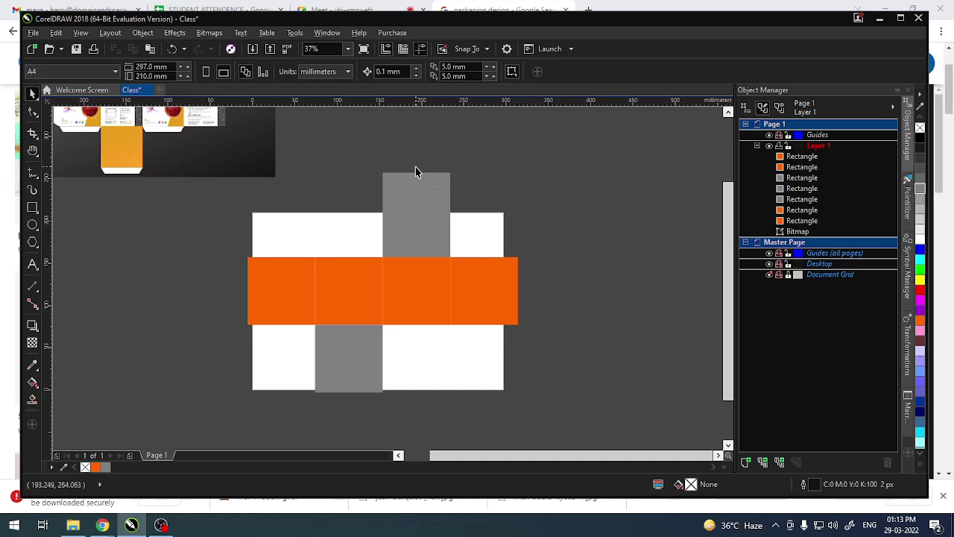
Step: Zoom in and draw a 20 mm vertical 2-Point line along the grey tab's right edge
scroll(363, 201, down, 2)
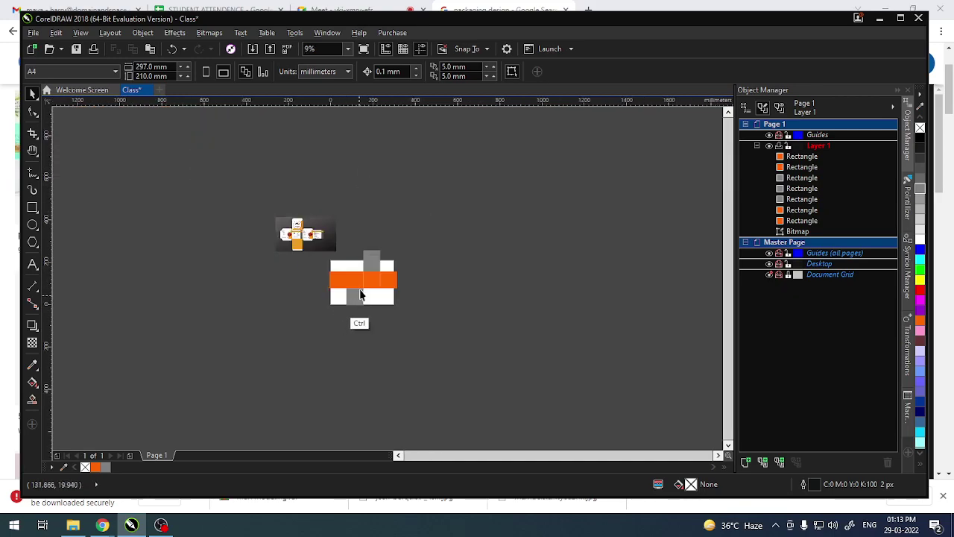
scroll(362, 307, up, 1)
scroll(361, 308, up, 3)
scroll(414, 343, up, 1)
scroll(414, 335, up, 1)
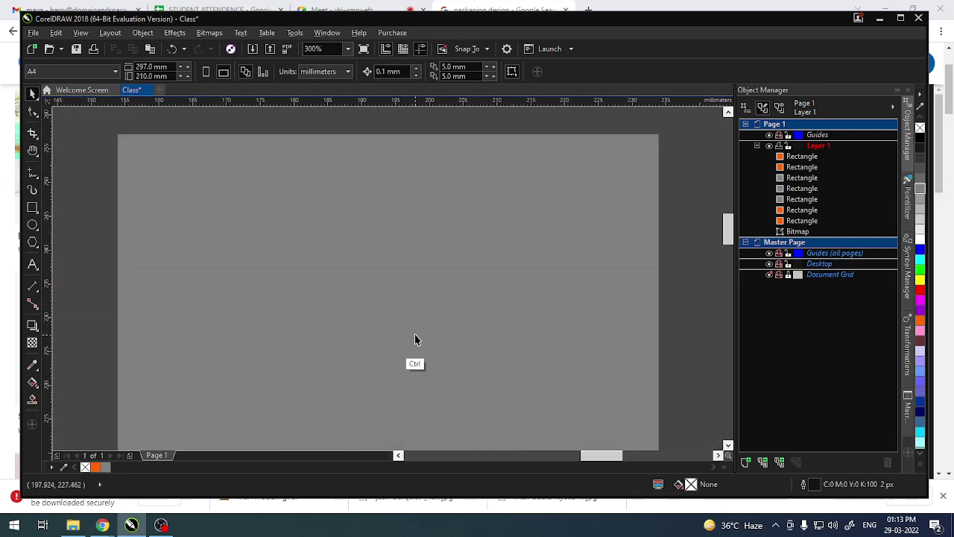
scroll(411, 313, down, 1)
click(409, 302)
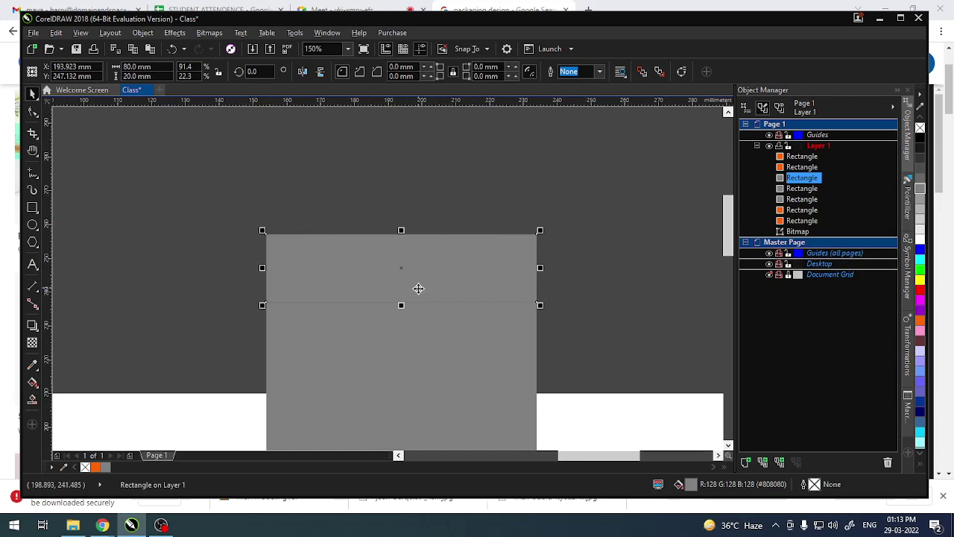
right_click(32, 172)
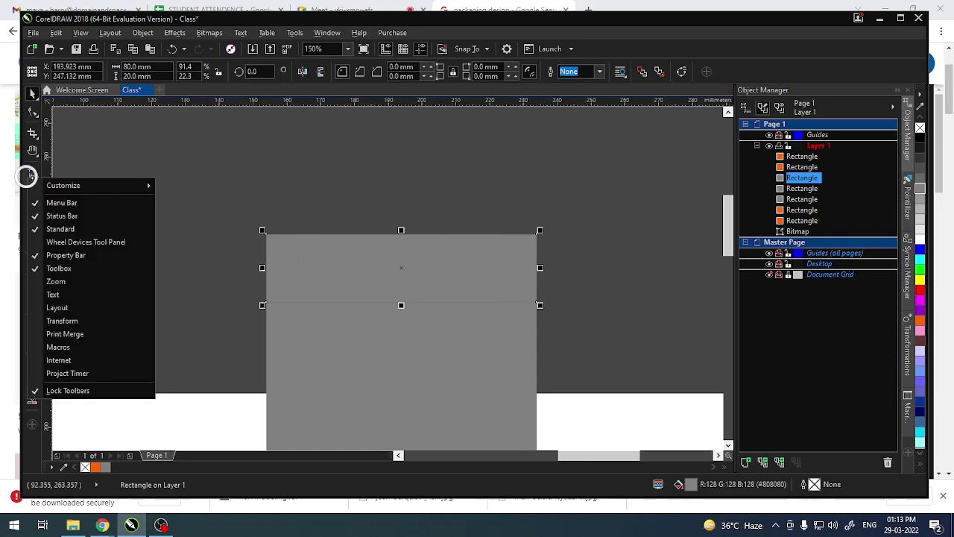
click(32, 173)
click(78, 185)
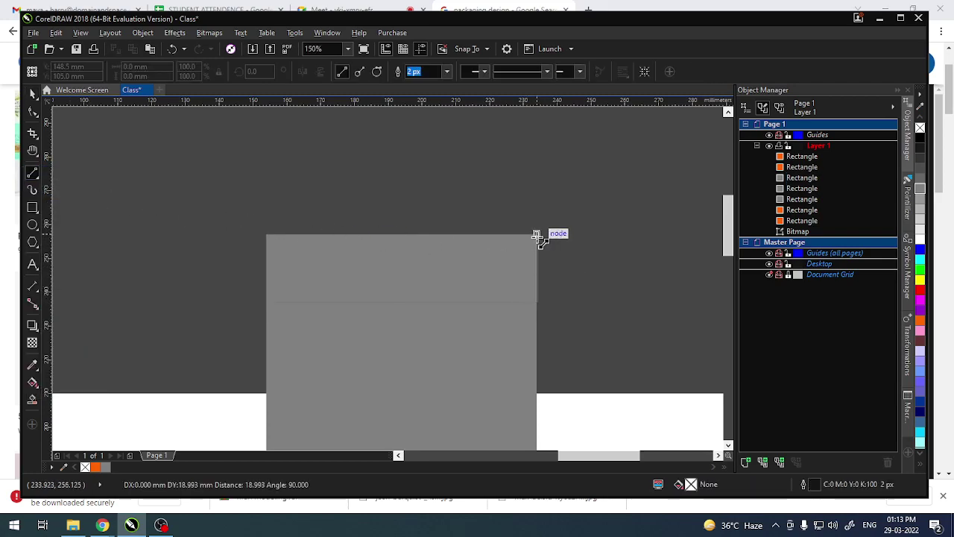
drag(536, 302, 536, 229)
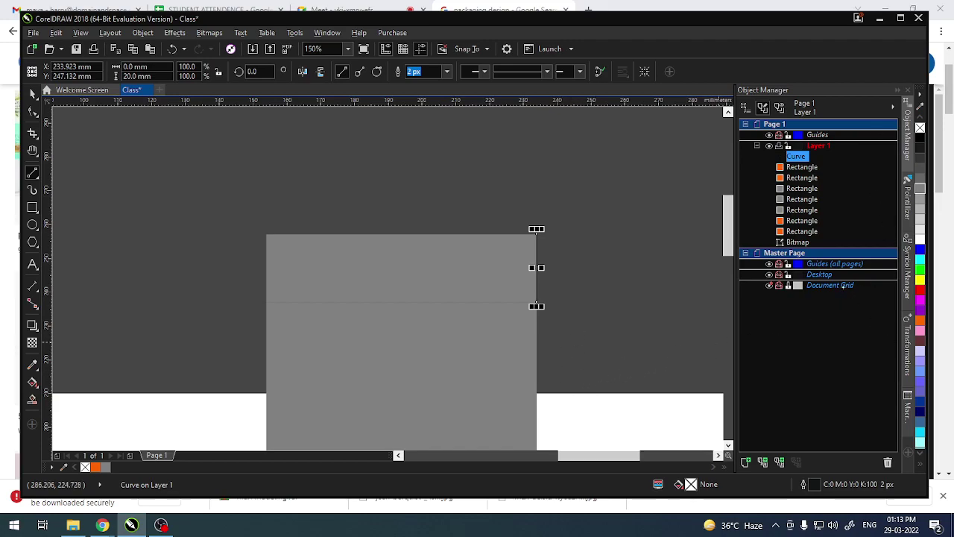
click(907, 350)
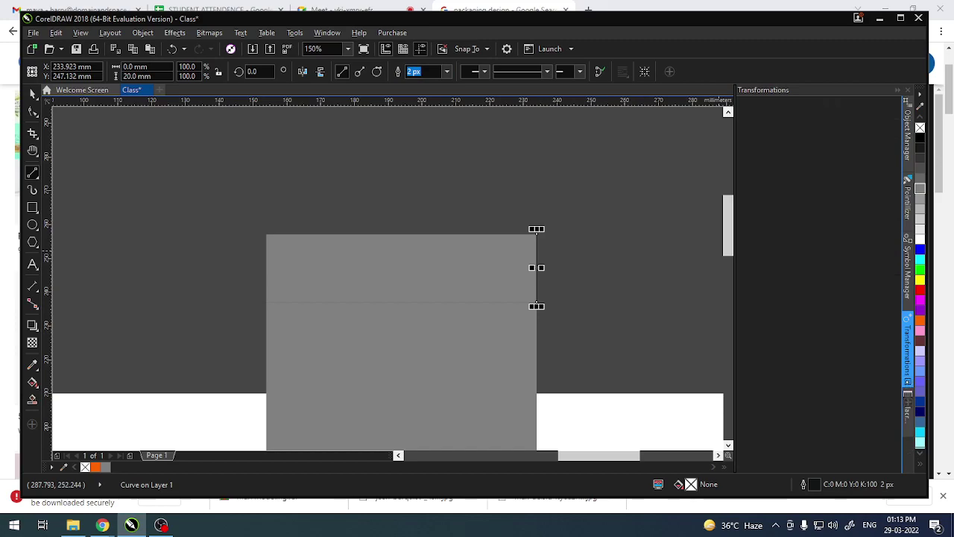
Step: Open the Transformations Rotate docker and move the line's rotation centre to its bottom end
key(alt+shift+F11)
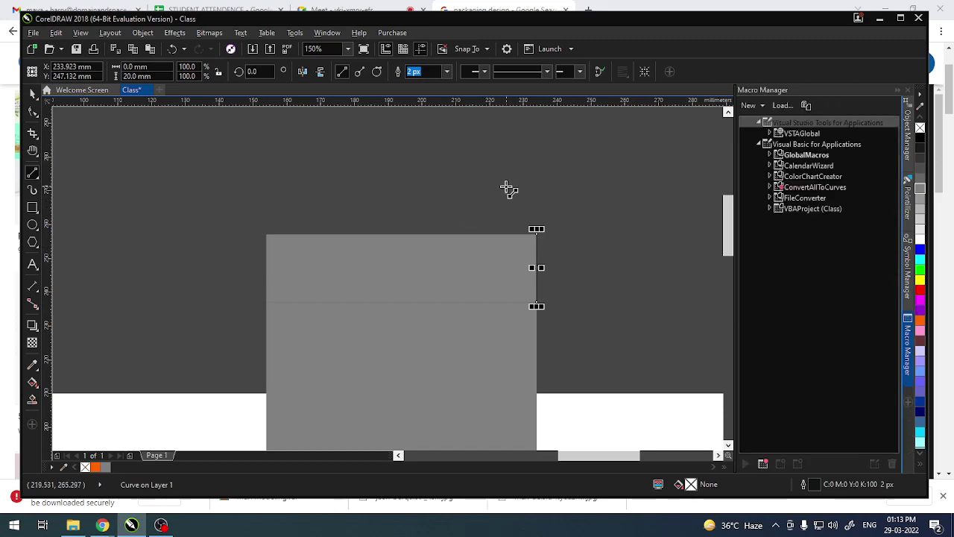
click(327, 33)
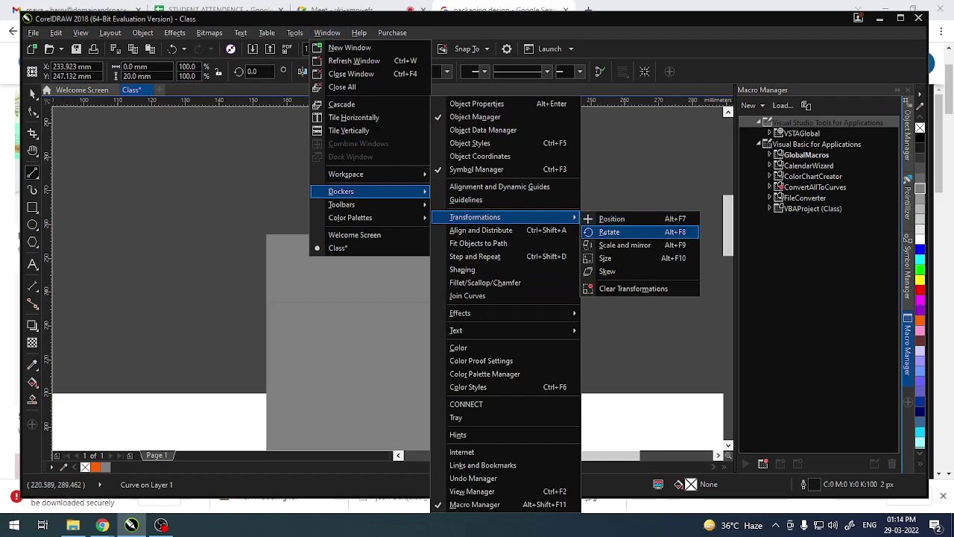
click(609, 232)
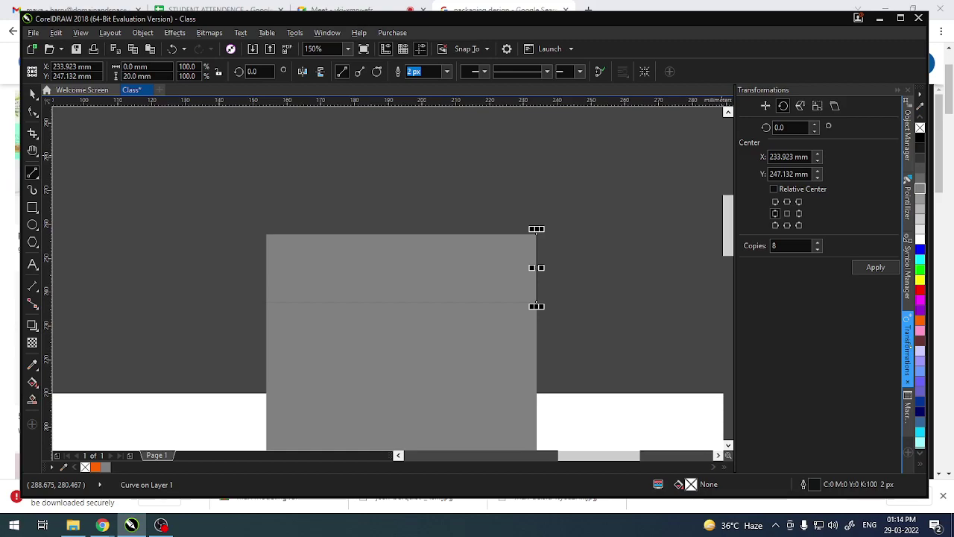
click(907, 130)
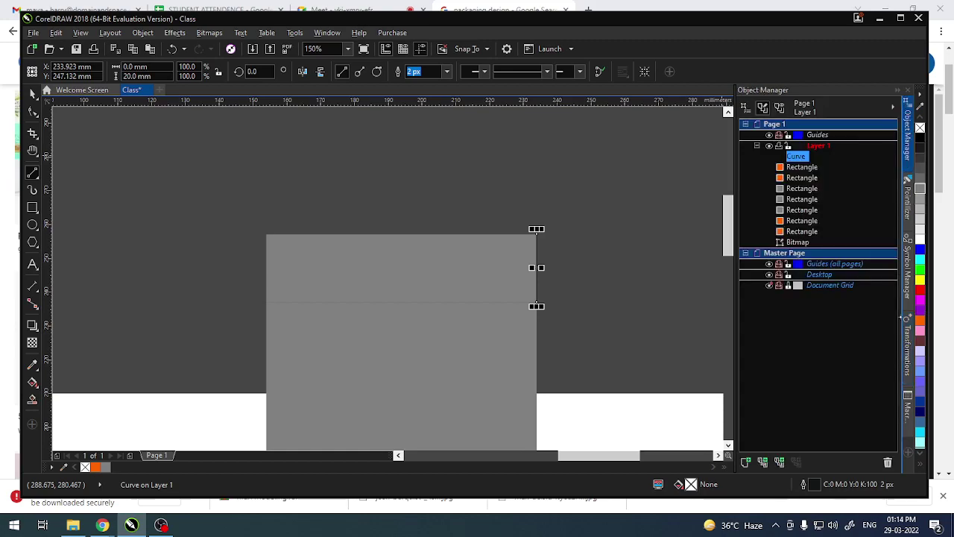
click(906, 333)
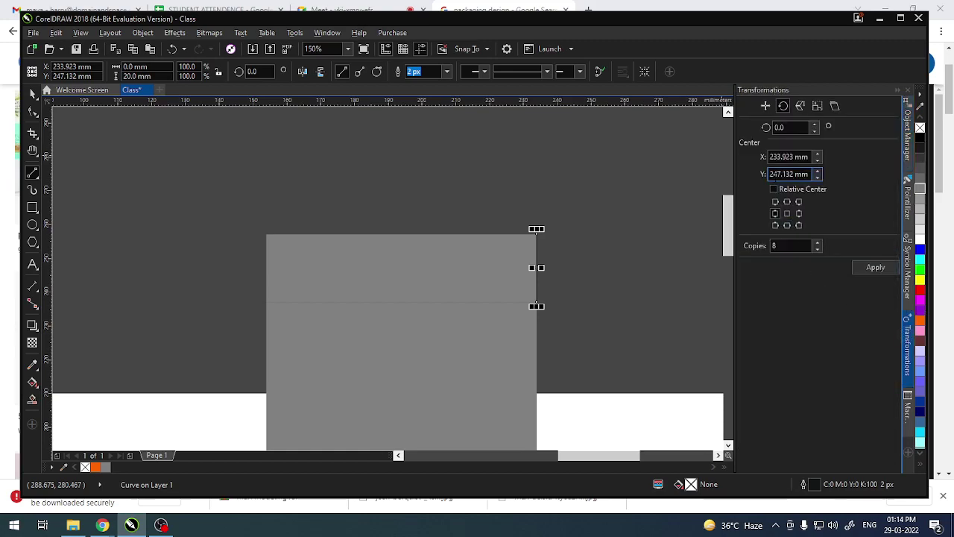
click(790, 156)
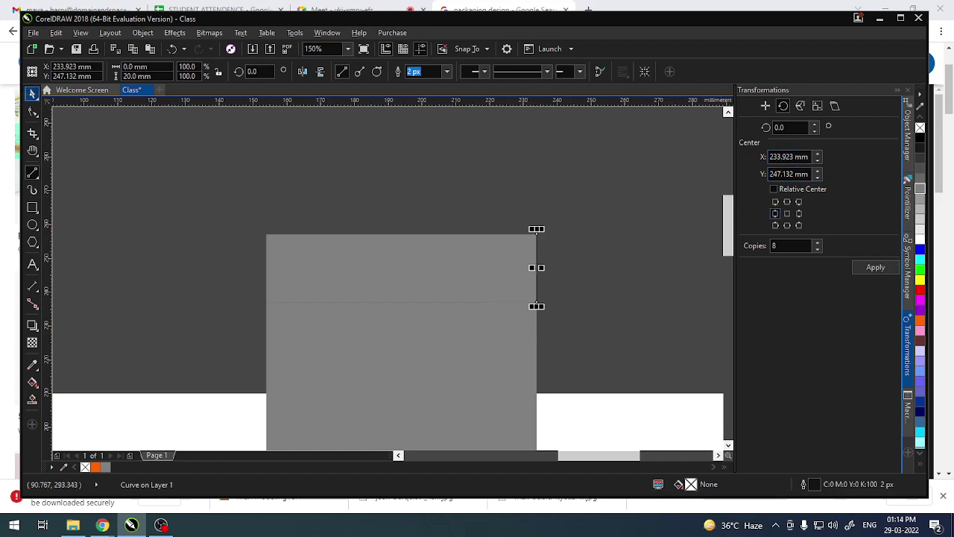
click(33, 93)
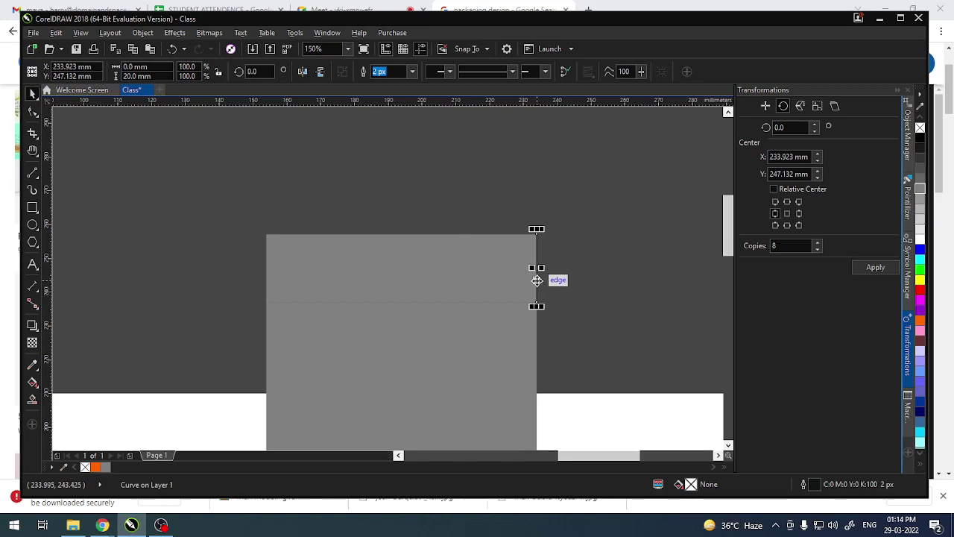
click(537, 280)
click(579, 333)
click(537, 280)
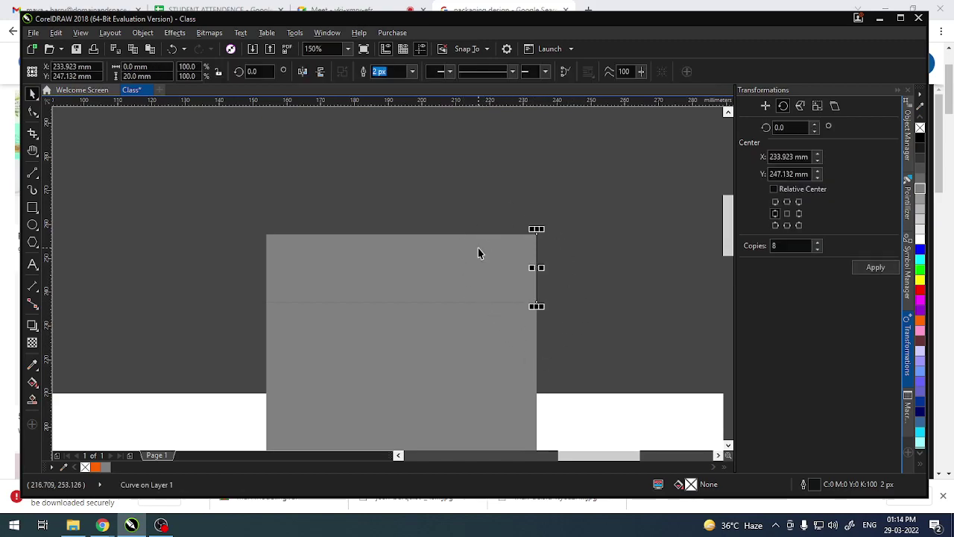
click(537, 284)
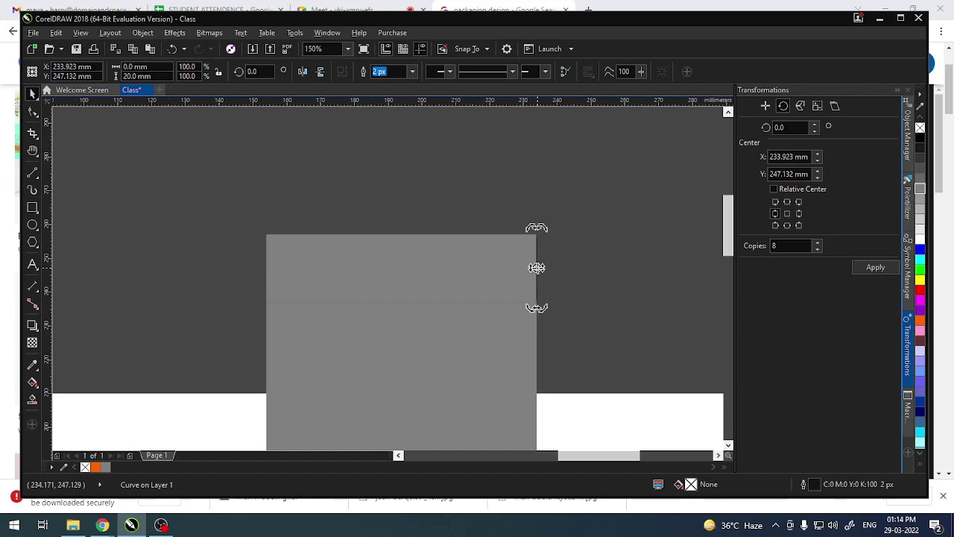
drag(537, 268, 536, 302)
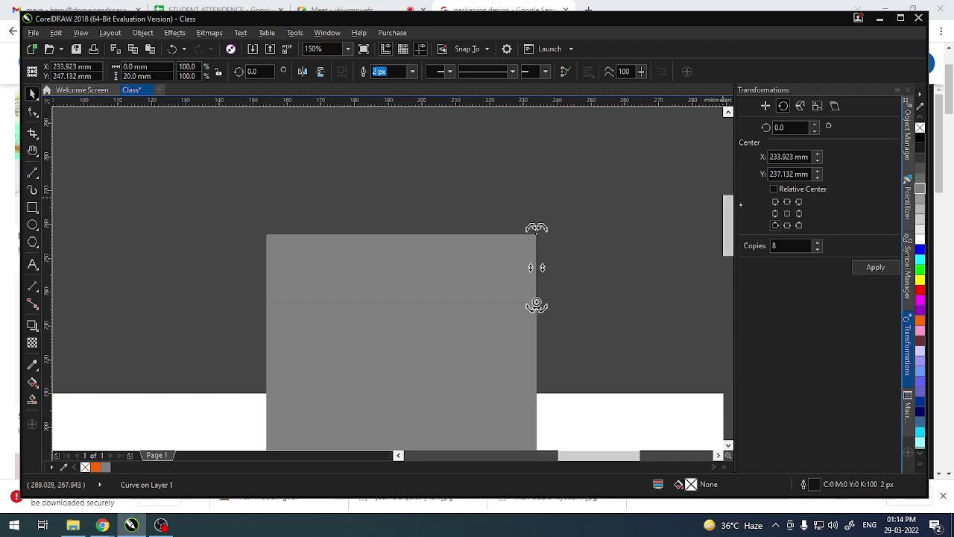
Step: Rotate the line 15° with 0 copies about its bottom end
click(791, 128)
text(15)
click(779, 245)
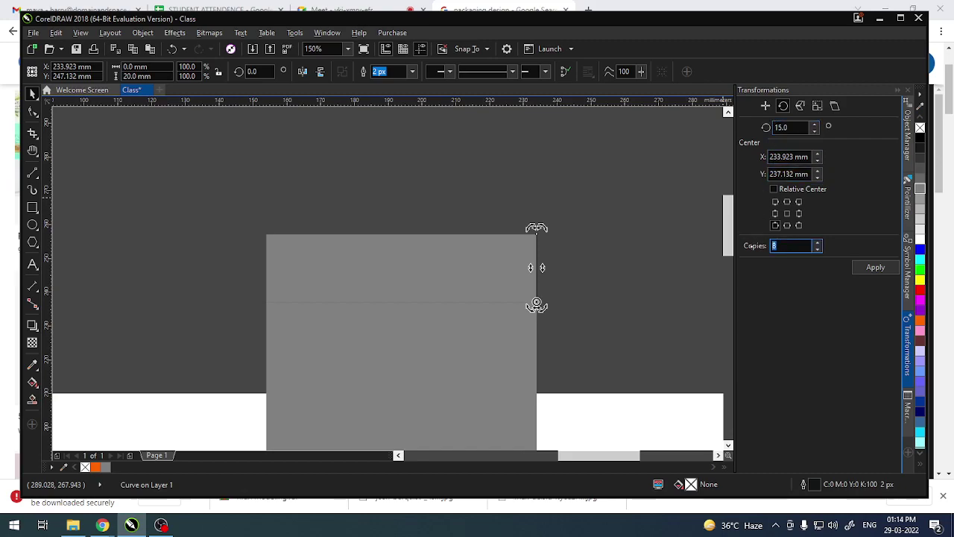
click(873, 267)
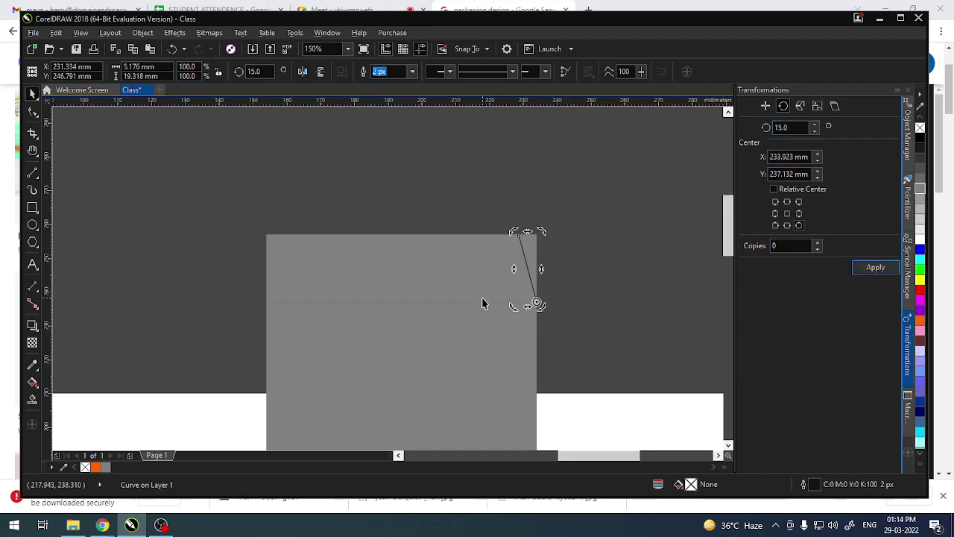
click(656, 331)
click(462, 286)
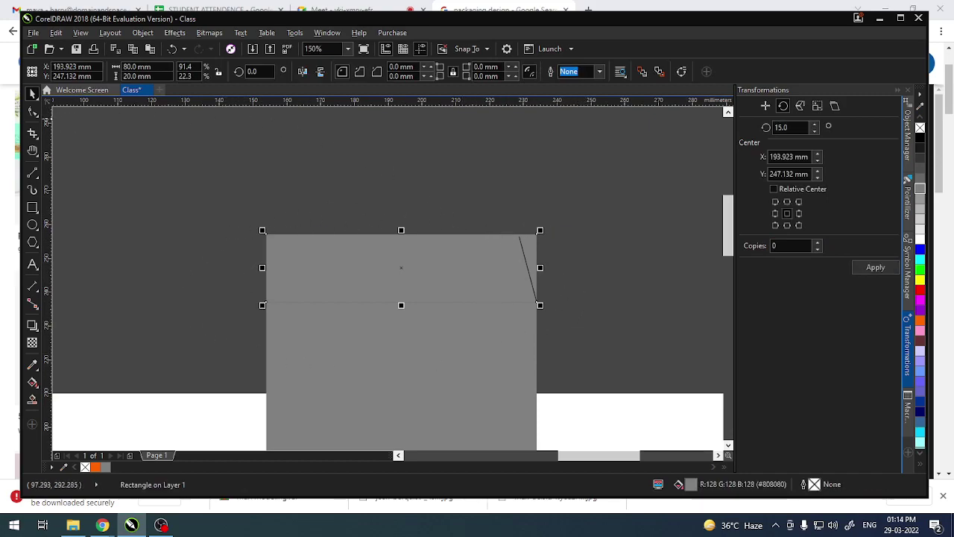
Step: Try rounding the grey flap's corners with the Shape tool, then undo it
click(32, 111)
click(68, 111)
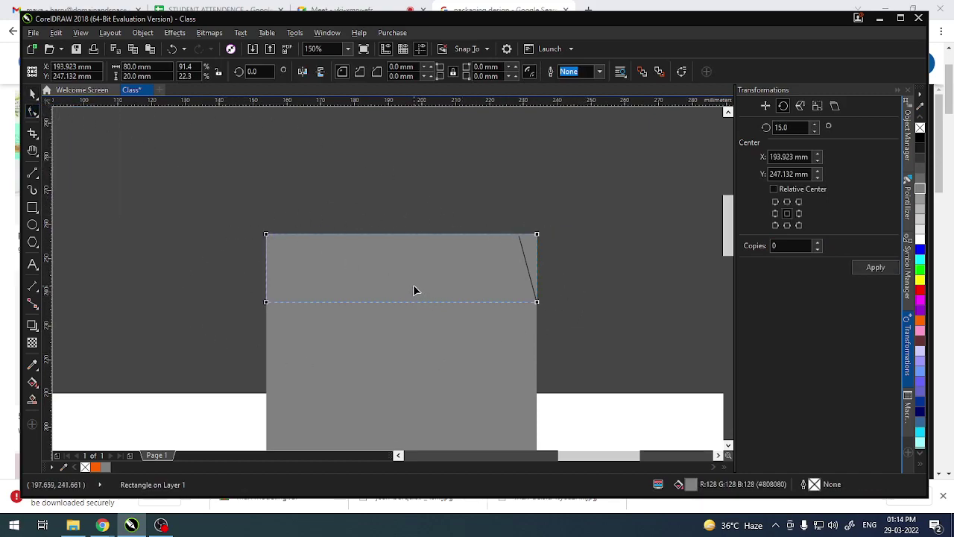
drag(526, 237, 528, 277)
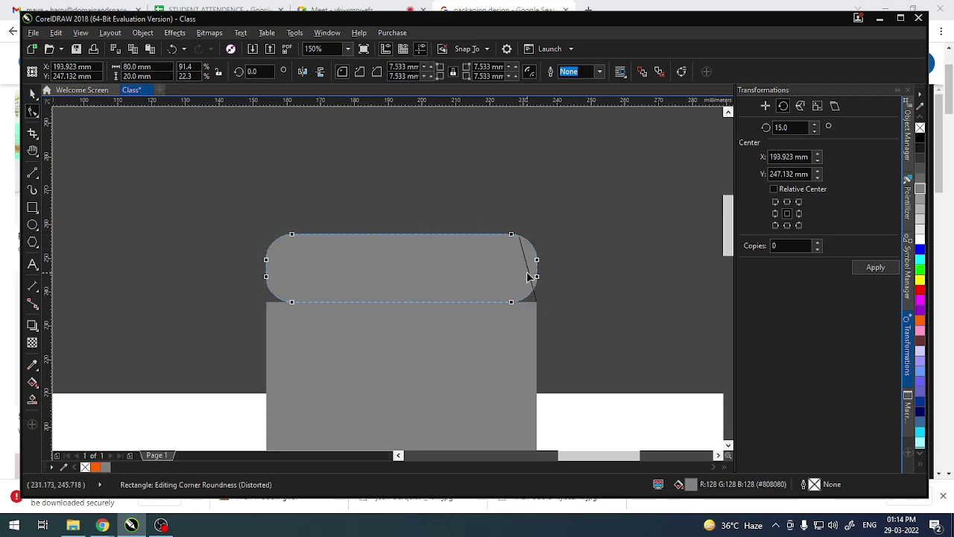
key(ctrl+z)
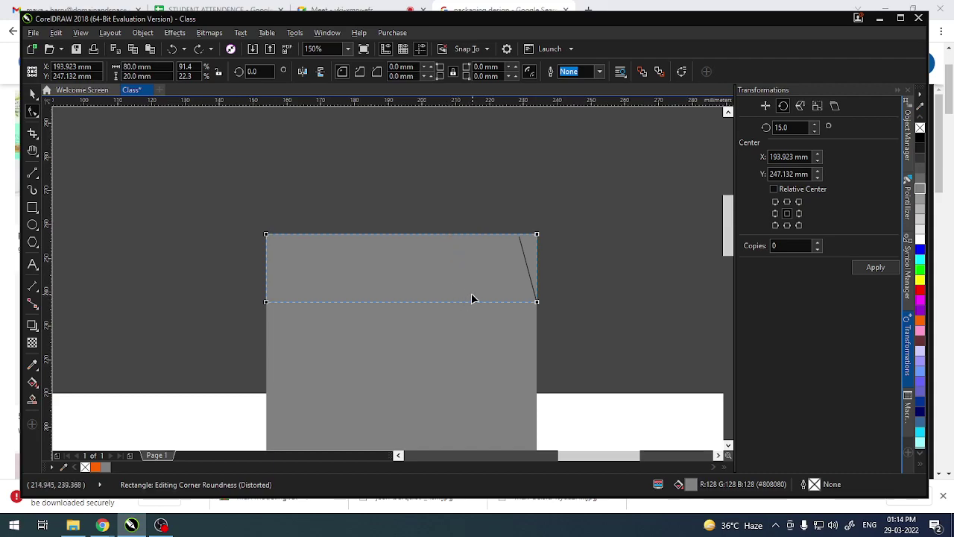
Step: Convert the flap to curves and pull its top-right node inward to slant the right edge
key(ctrl+q)
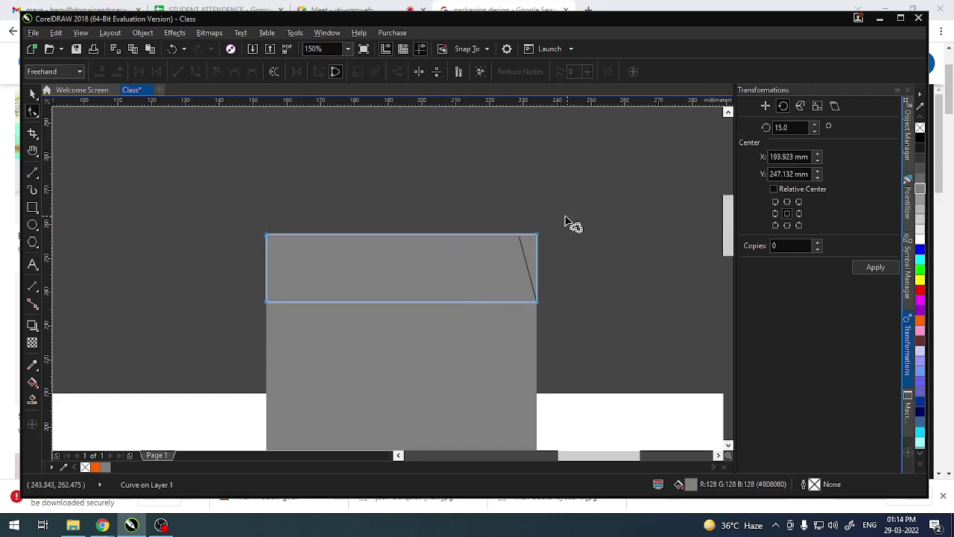
click(528, 237)
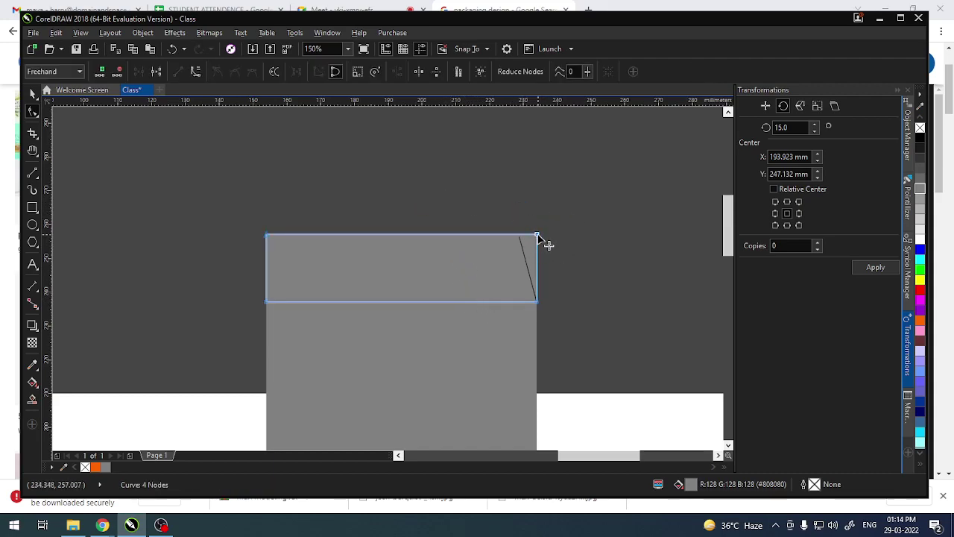
drag(538, 235, 521, 237)
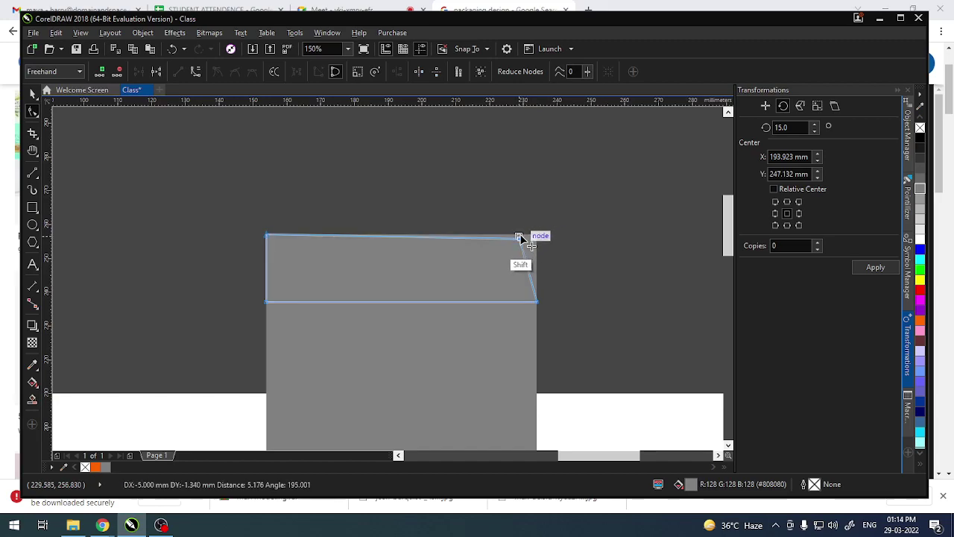
drag(520, 237, 520, 237)
key(ctrl+z)
drag(519, 237, 519, 234)
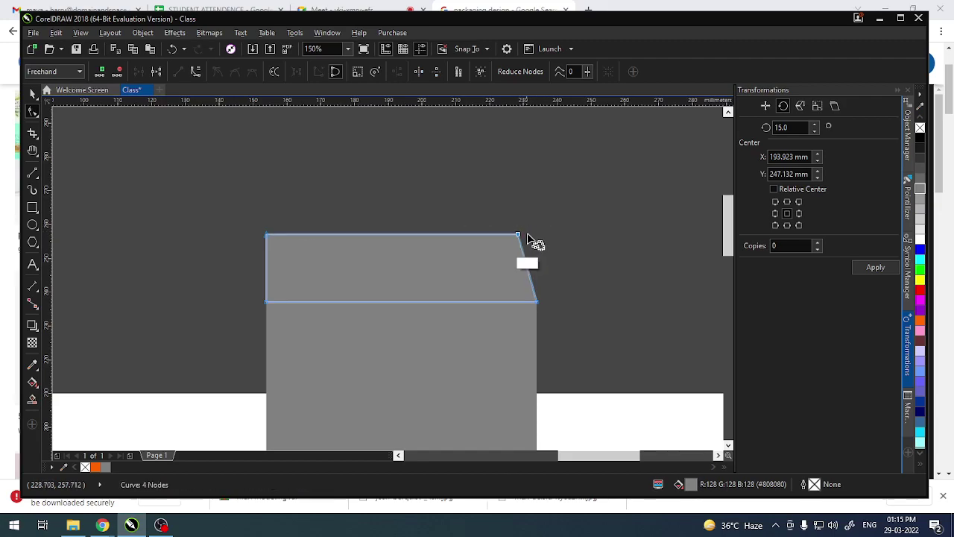
click(423, 214)
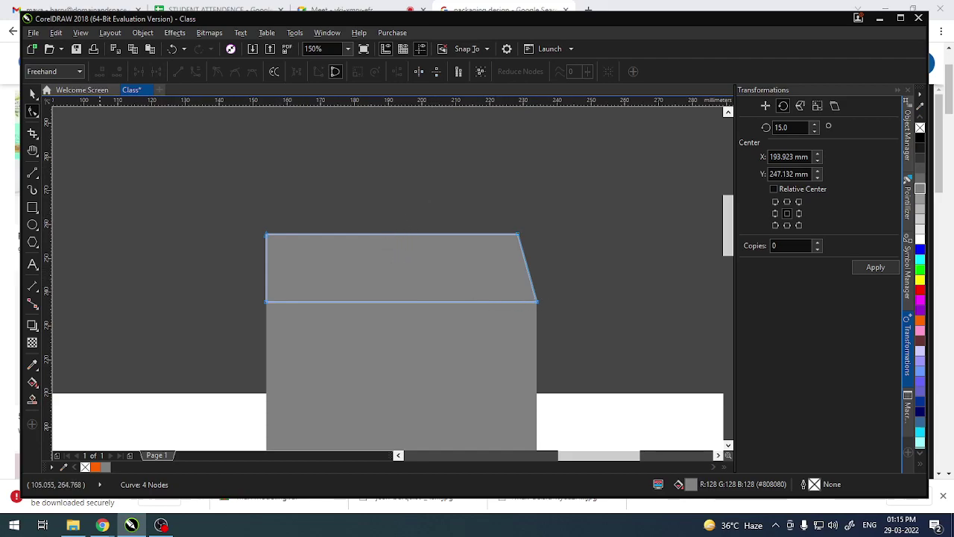
Step: Slide the grey flap's left-side nodes right so its left edge tapers as well
click(32, 92)
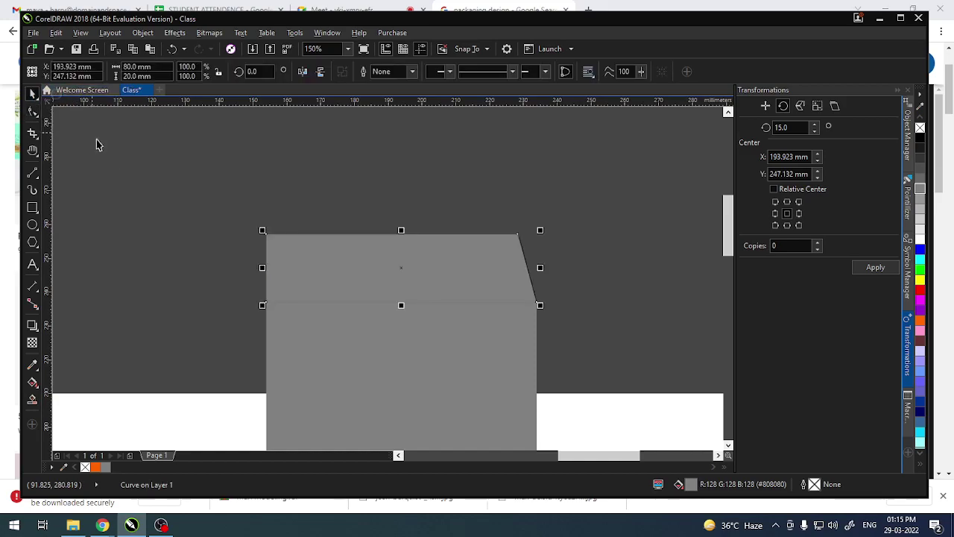
key(Escape)
click(293, 277)
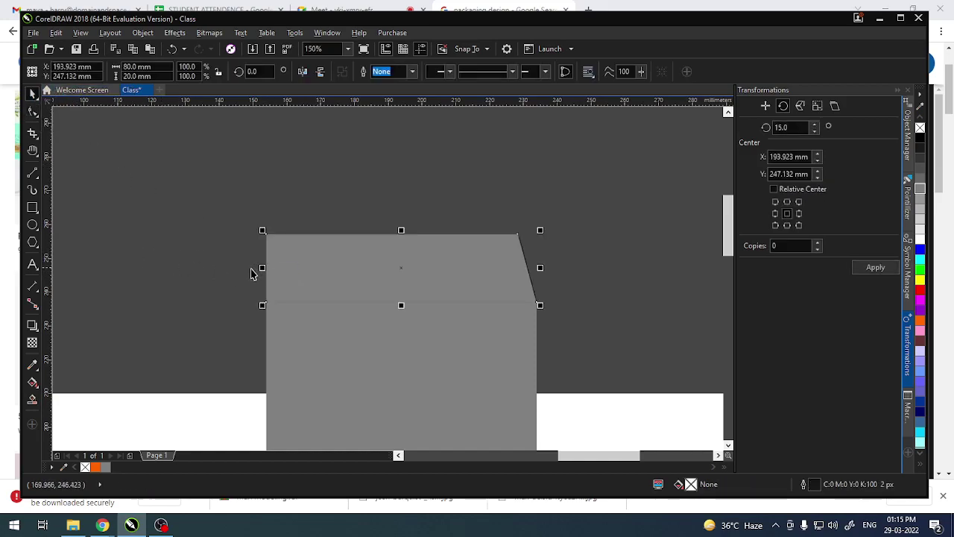
drag(261, 268, 369, 267)
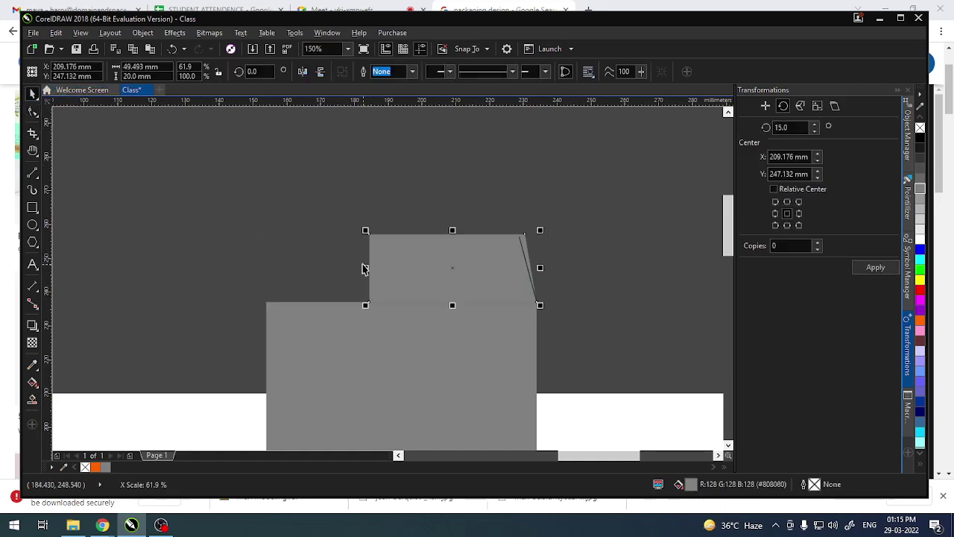
key(ctrl+z)
click(32, 111)
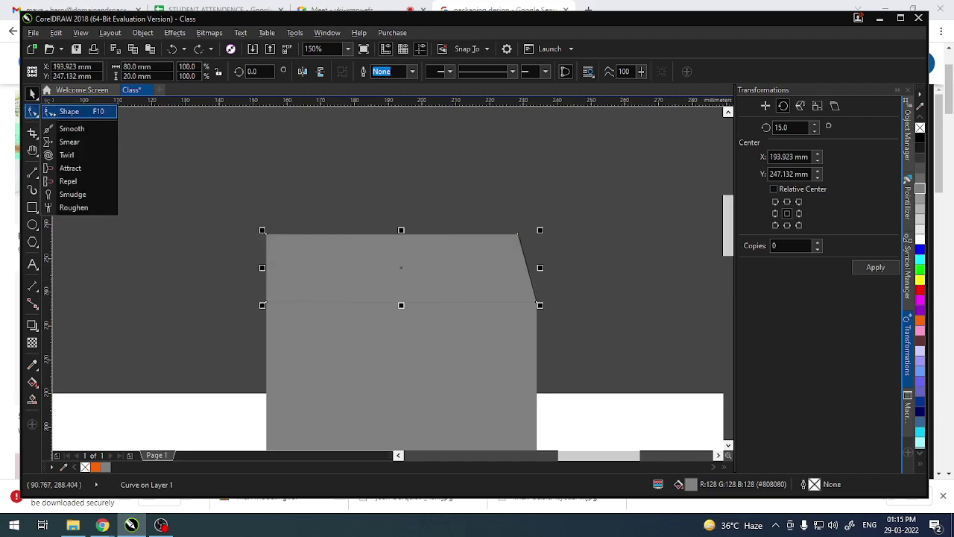
click(75, 112)
mouse_move(215, 207)
mouse_down()
mouse_move(246, 343)
mouse_move(258, 343)
mouse_up()
drag(266, 235, 319, 236)
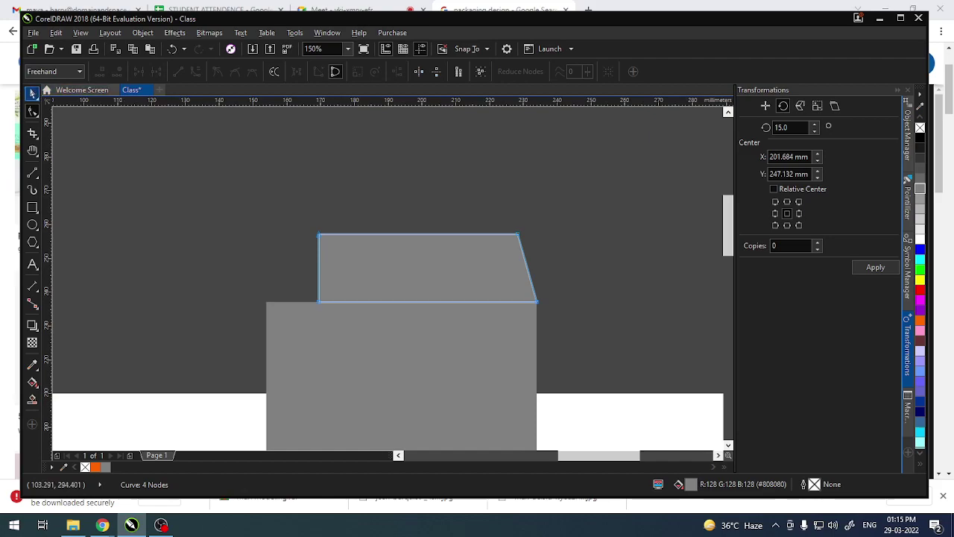
Step: Mirror the tapered flap horizontally and snap it onto the top of the panel
click(32, 93)
click(262, 237)
click(324, 287)
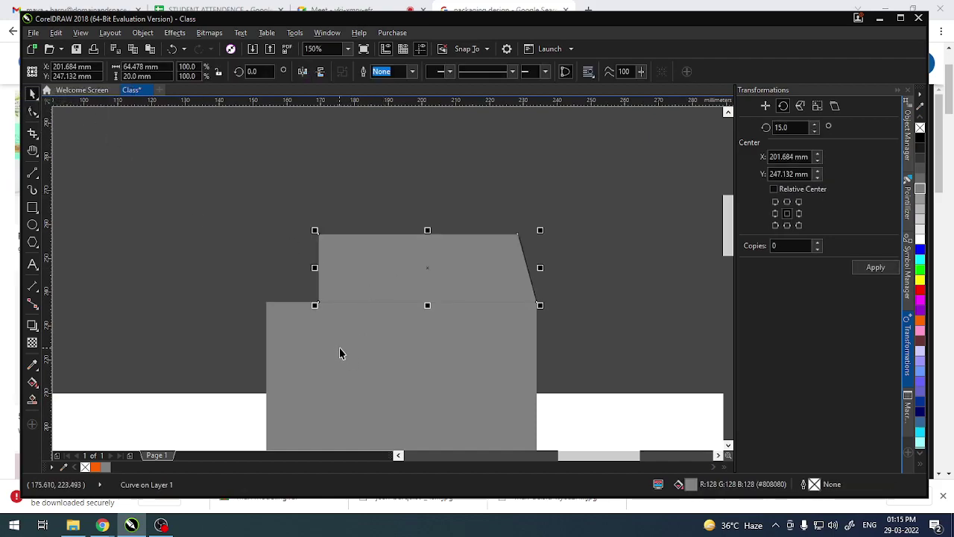
click(221, 213)
click(348, 270)
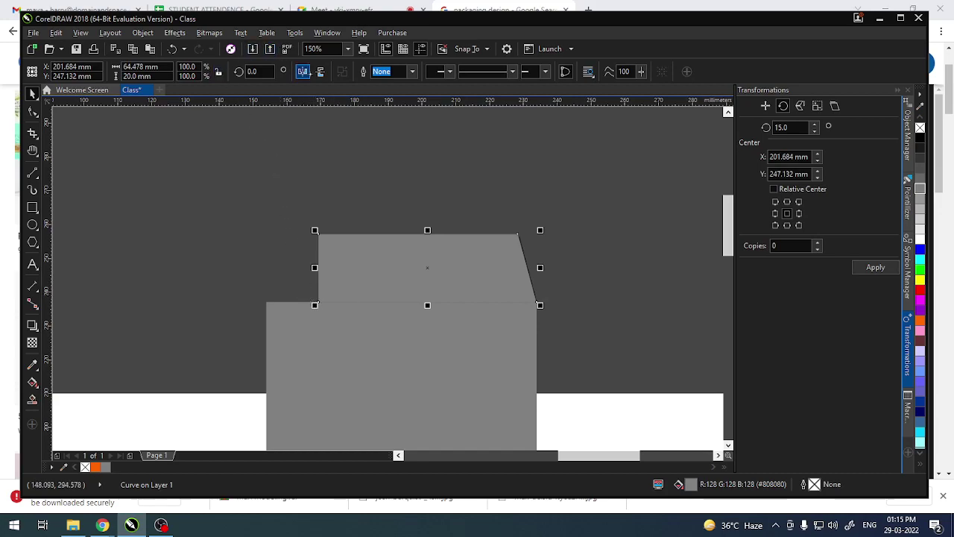
click(302, 71)
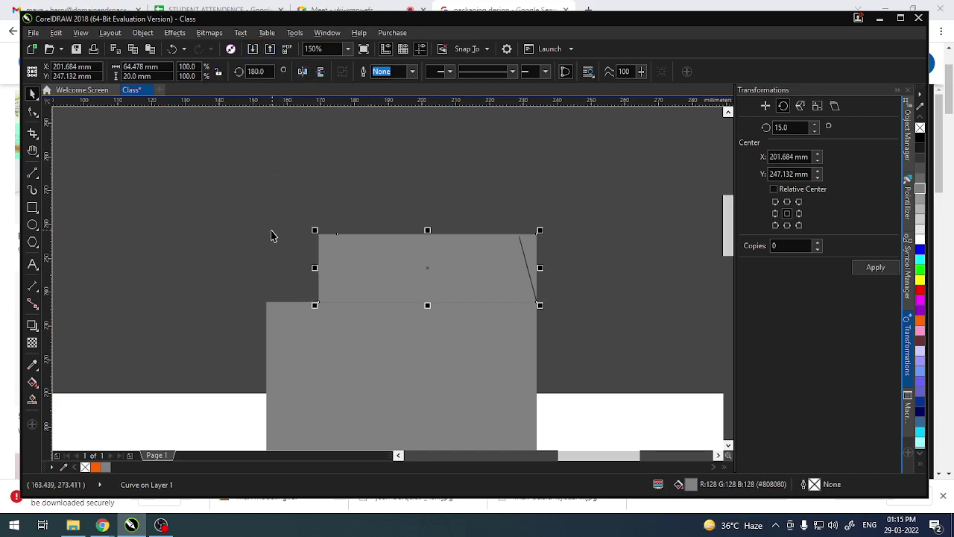
drag(459, 258, 428, 240)
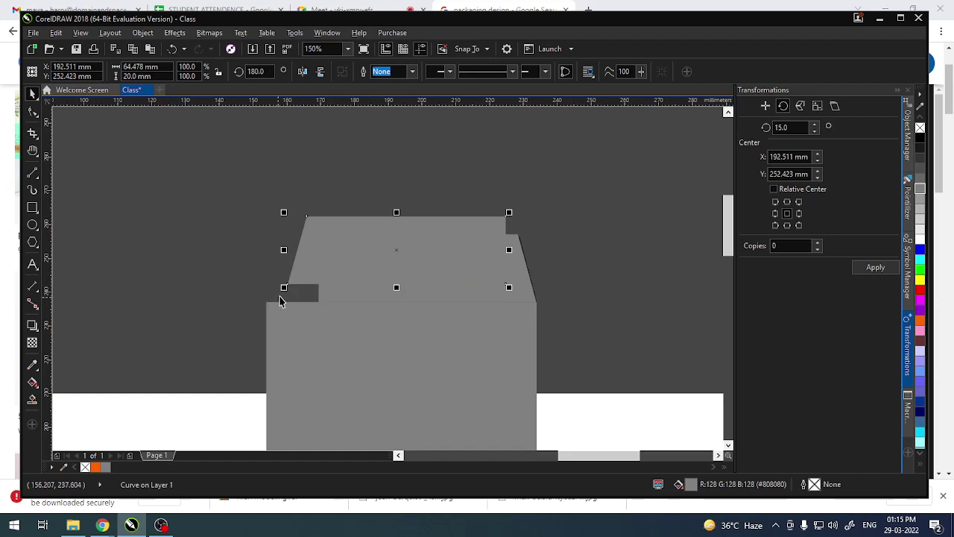
drag(287, 284, 266, 302)
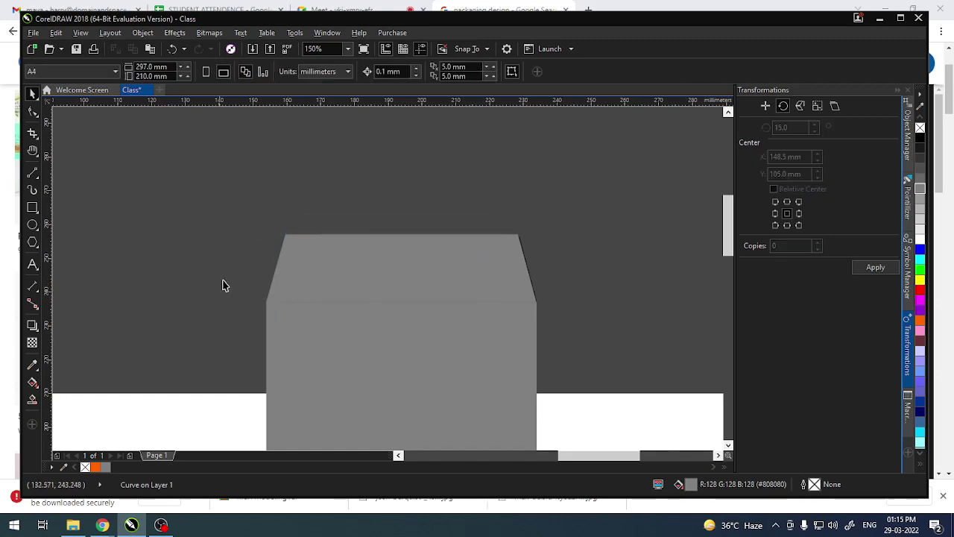
shift+click(517, 272)
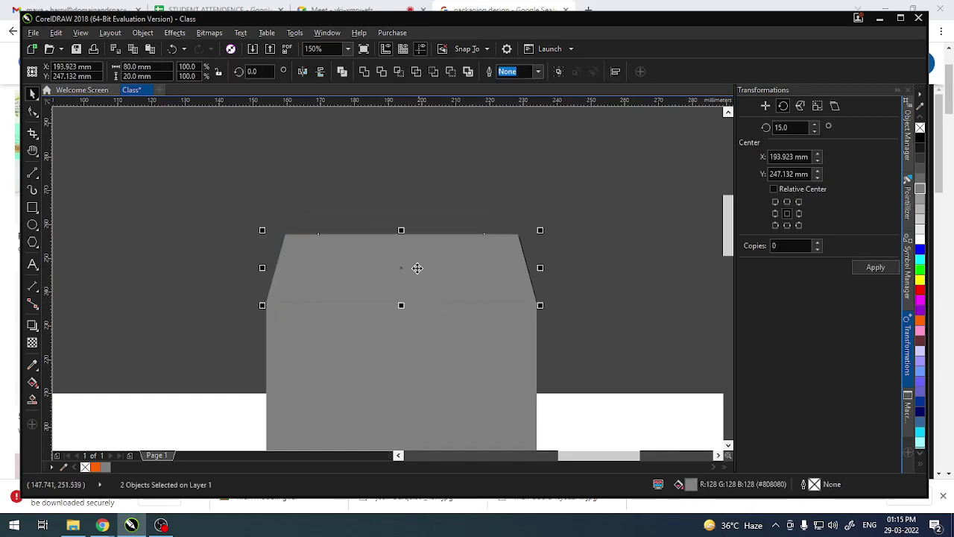
click(366, 115)
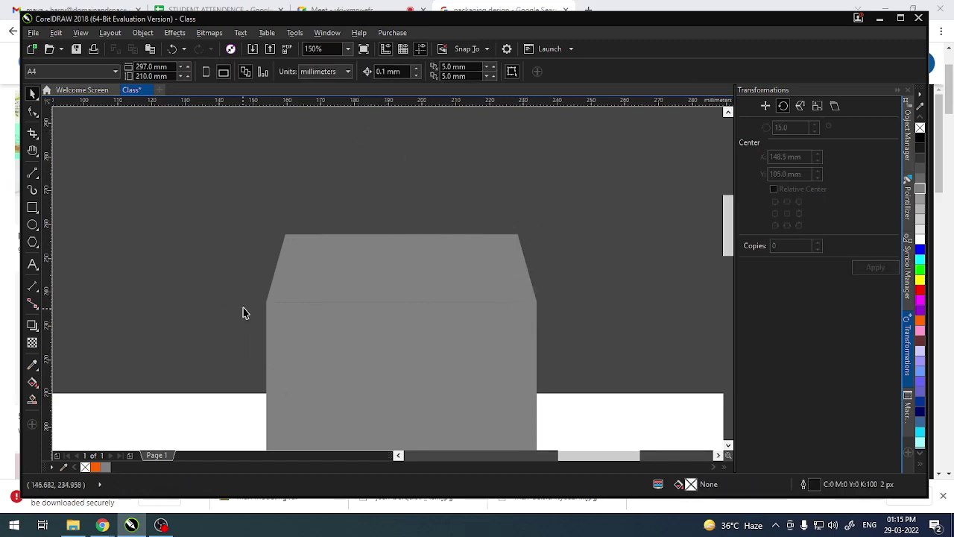
scroll(415, 299, down, 1)
Step: Fill the top tuck tab with light grey from the palette
scroll(528, 238, down, 1)
scroll(409, 330, up, 1)
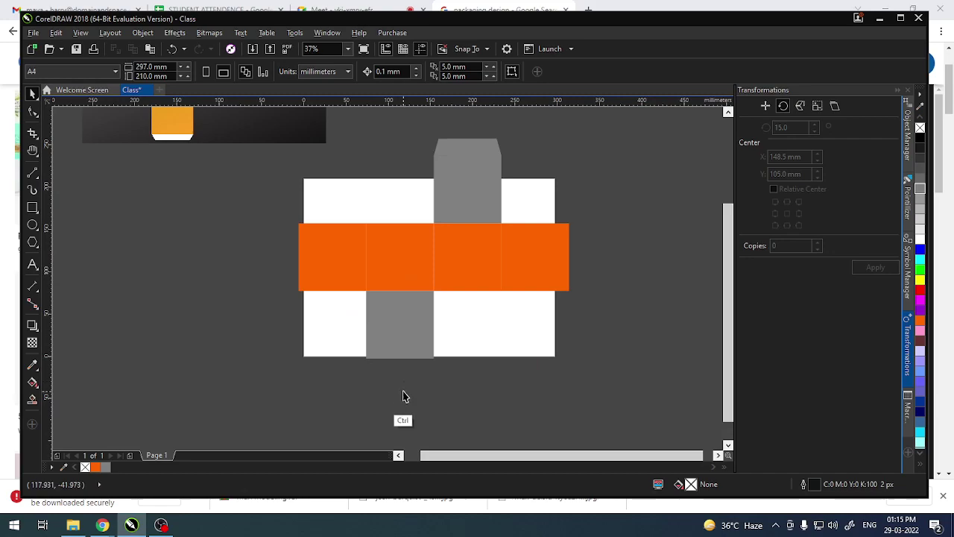
click(475, 149)
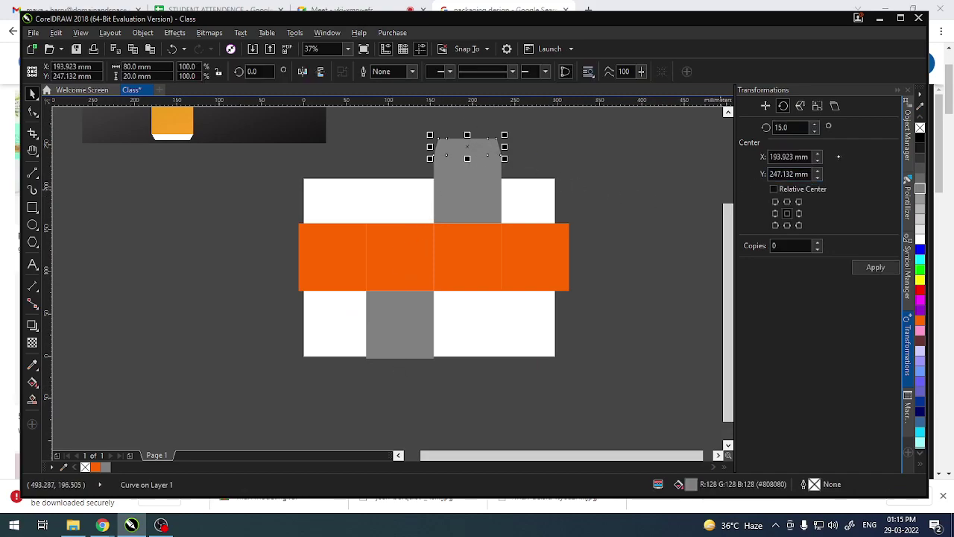
click(920, 210)
click(674, 214)
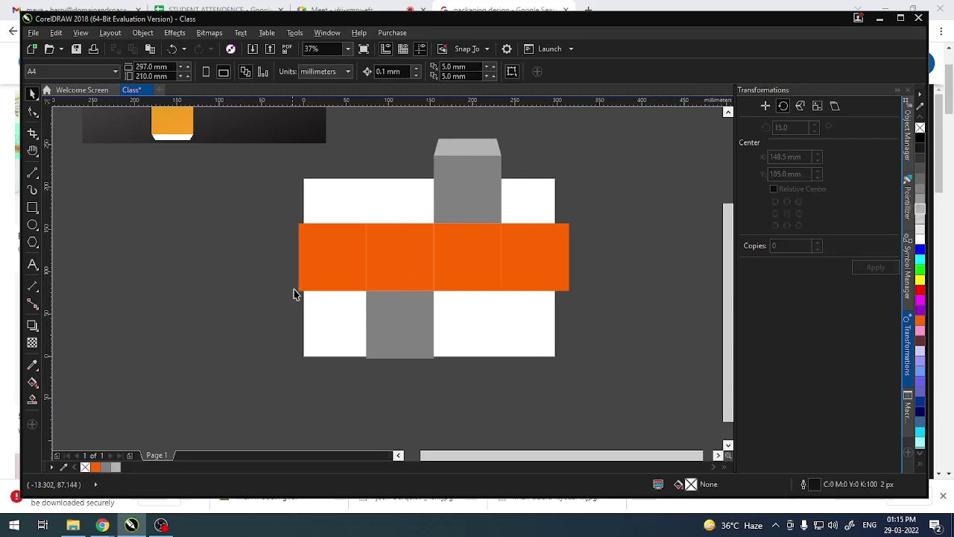
Step: Place a copy of the light-grey tab beneath the lower grey panel
click(456, 148)
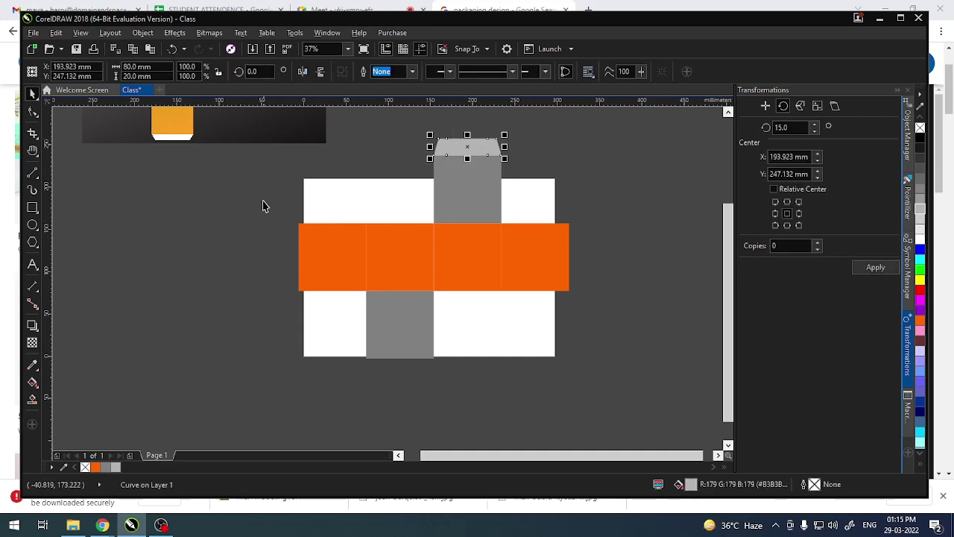
mouse_move(463, 149)
mouse_down()
mouse_move(241, 332)
mouse_move(224, 331)
mouse_up()
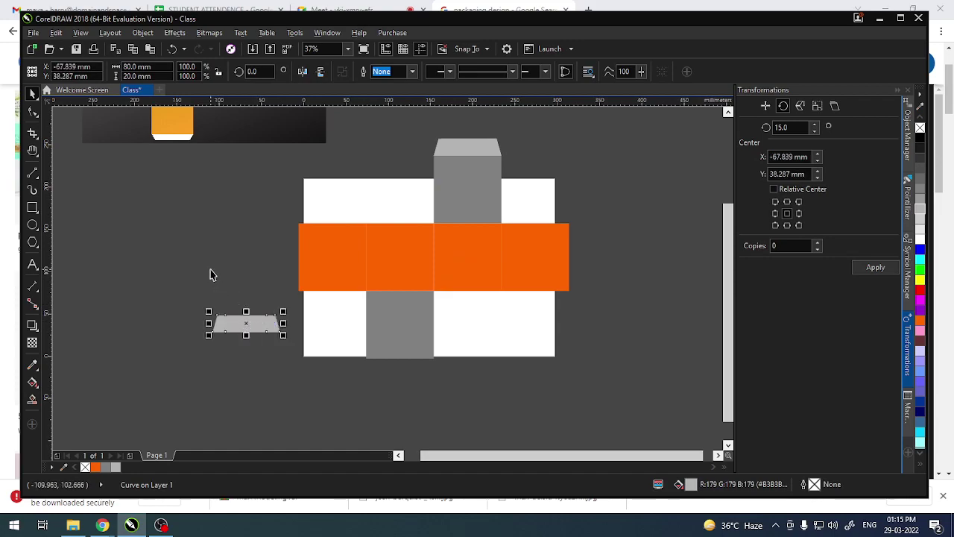
drag(234, 325, 289, 360)
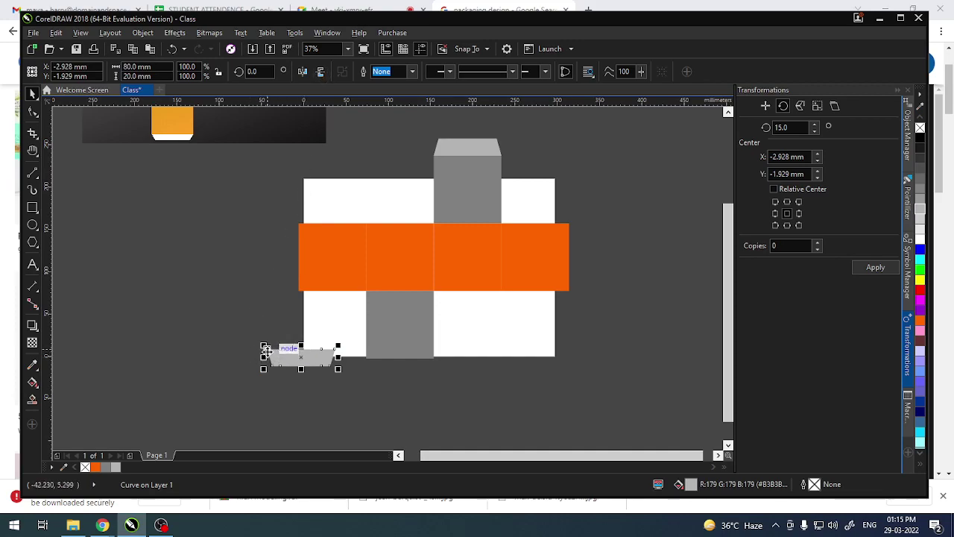
drag(267, 351, 366, 361)
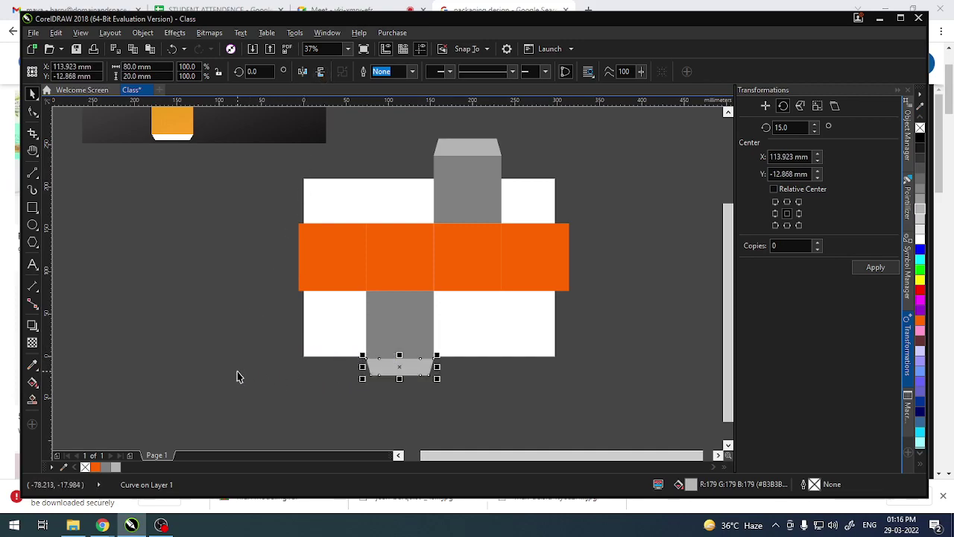
click(238, 371)
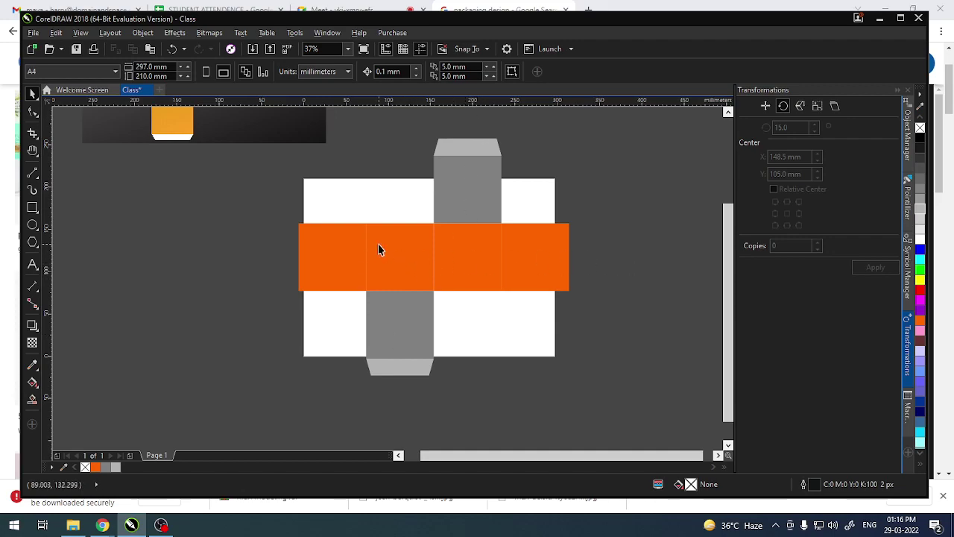
Step: Duplicate the rightmost orange panel 80 mm to the right and fill it light orange #FA9857
click(545, 242)
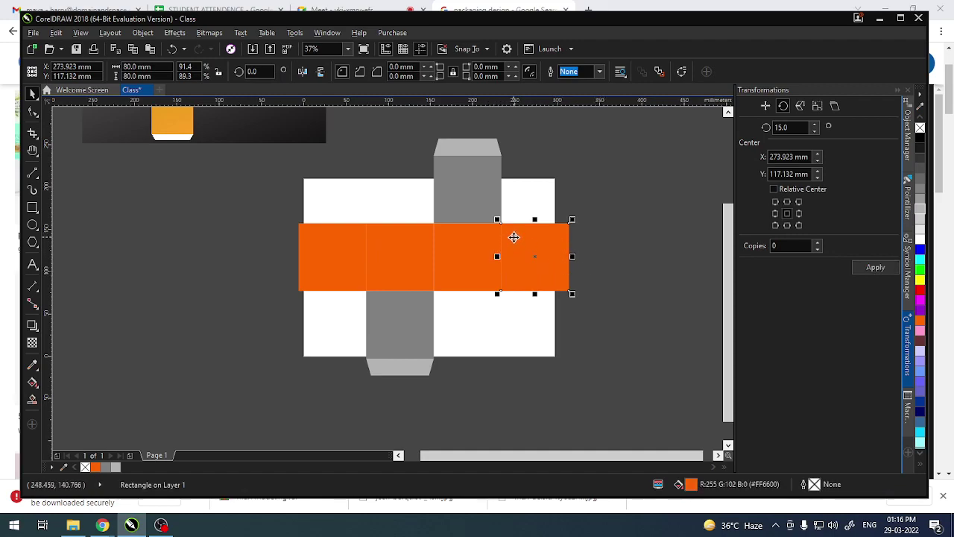
drag(504, 231, 573, 231)
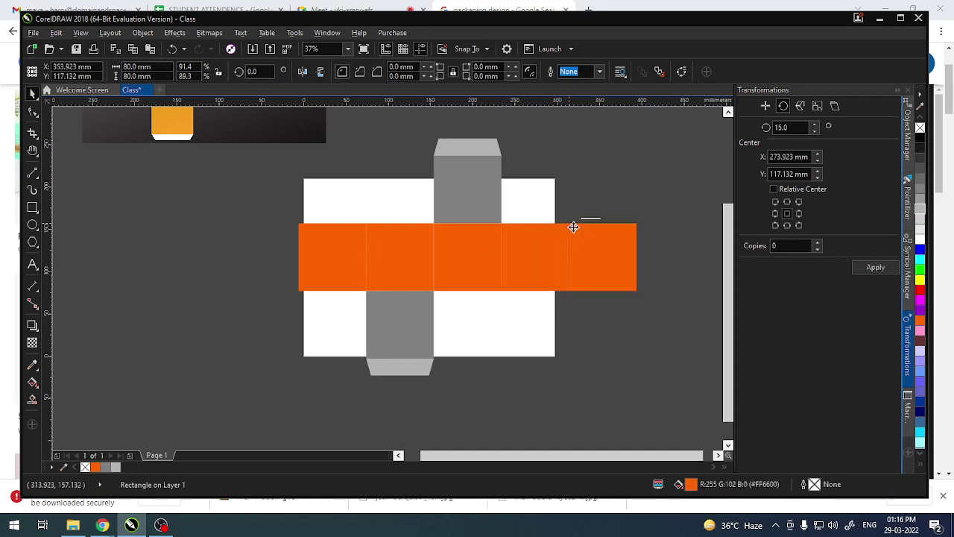
key(shift+F11)
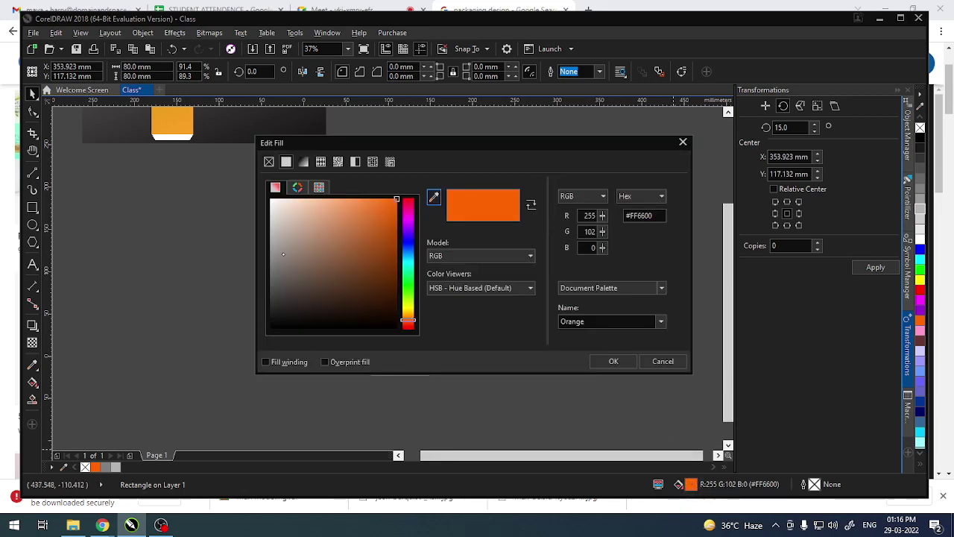
click(358, 219)
click(614, 361)
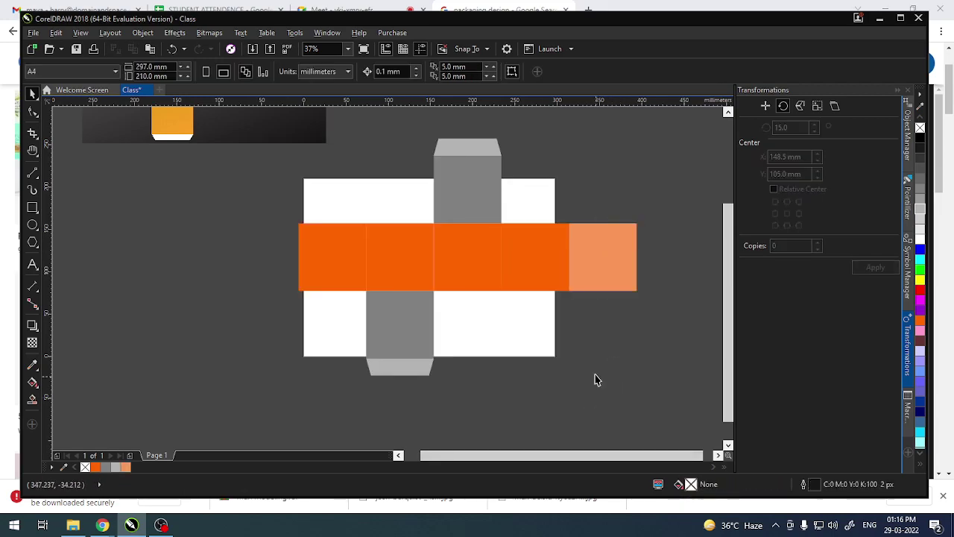
Step: Set the light-orange rectangle's width to 20 mm and move it beside the orange band
click(137, 67)
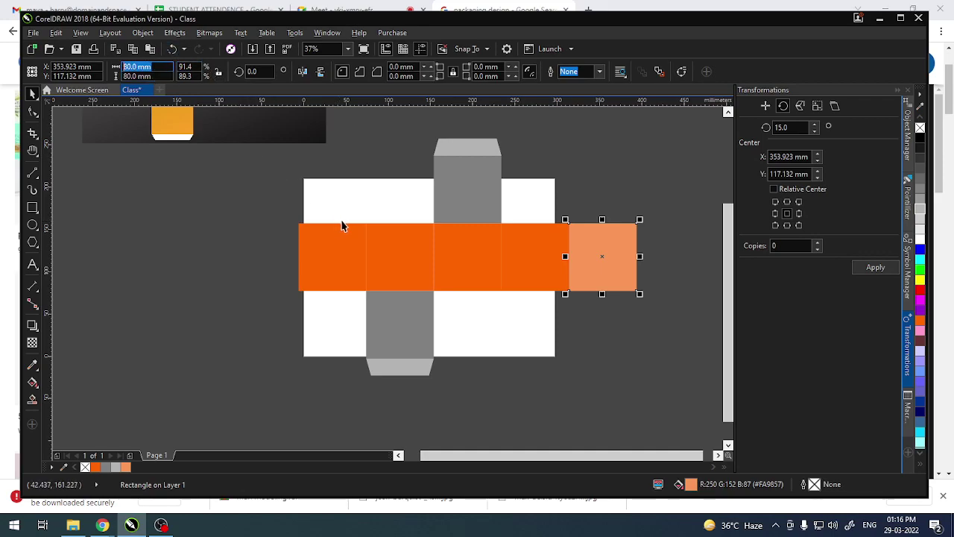
text(20)
key(Return)
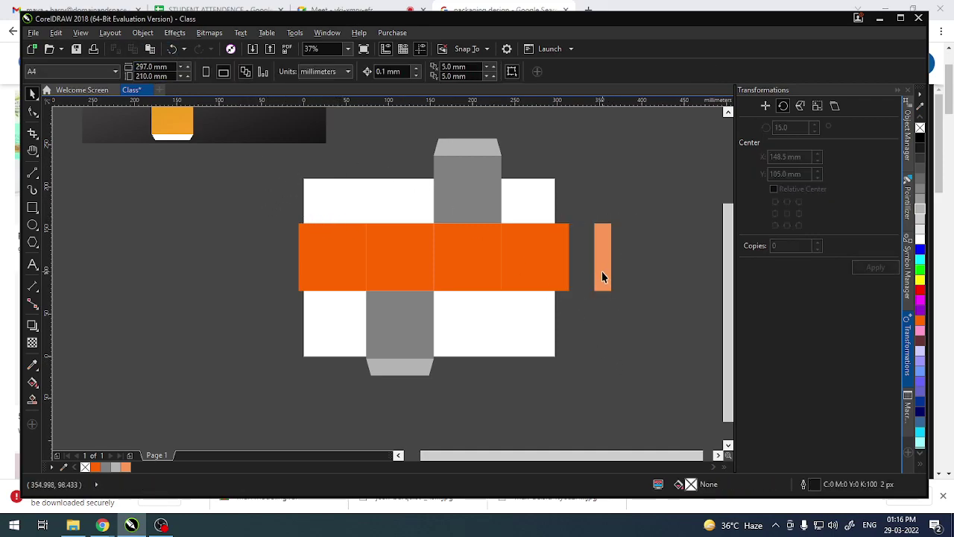
drag(602, 271, 619, 325)
click(386, 368)
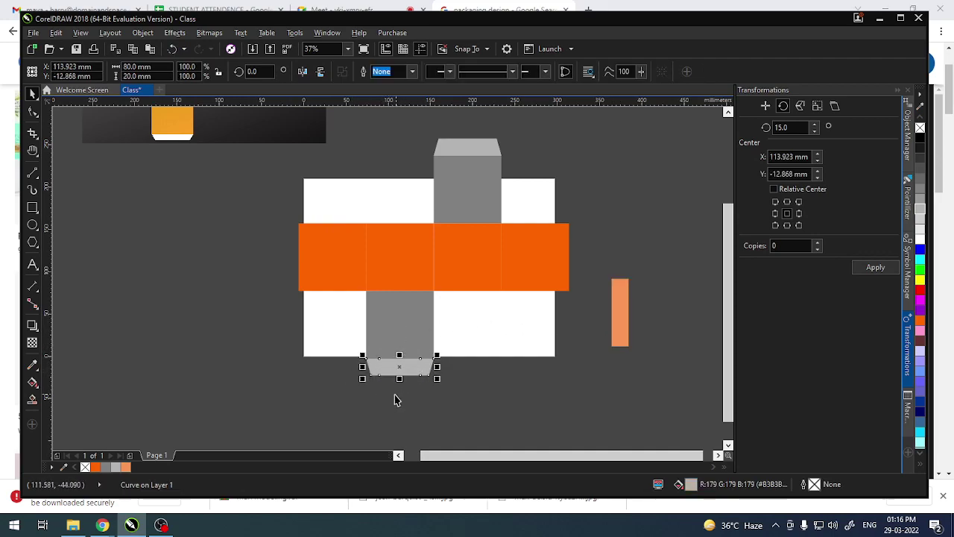
Step: Attach the light-orange strip to the band's right end, then delete it
mouse_move(626, 313)
mouse_down()
mouse_move(594, 284)
mouse_move(581, 286)
mouse_up()
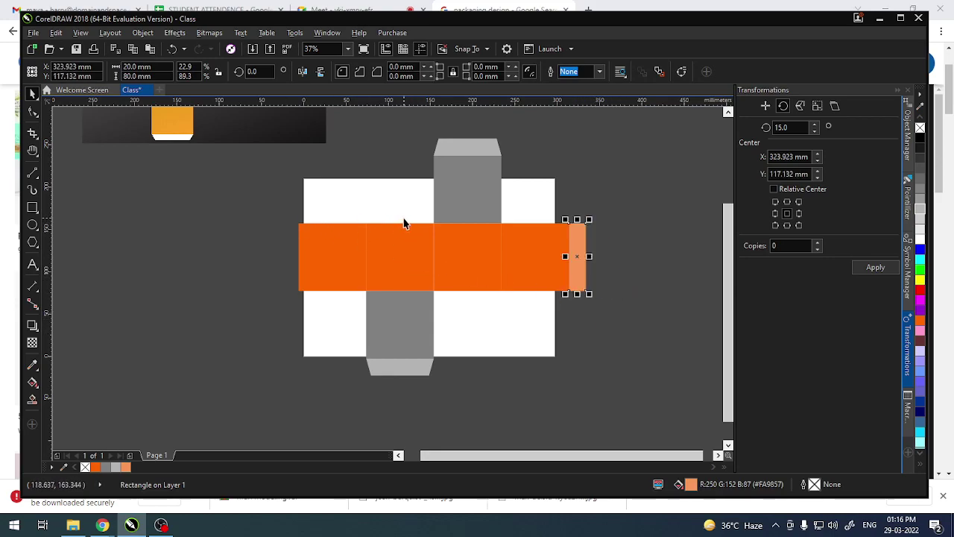
click(384, 369)
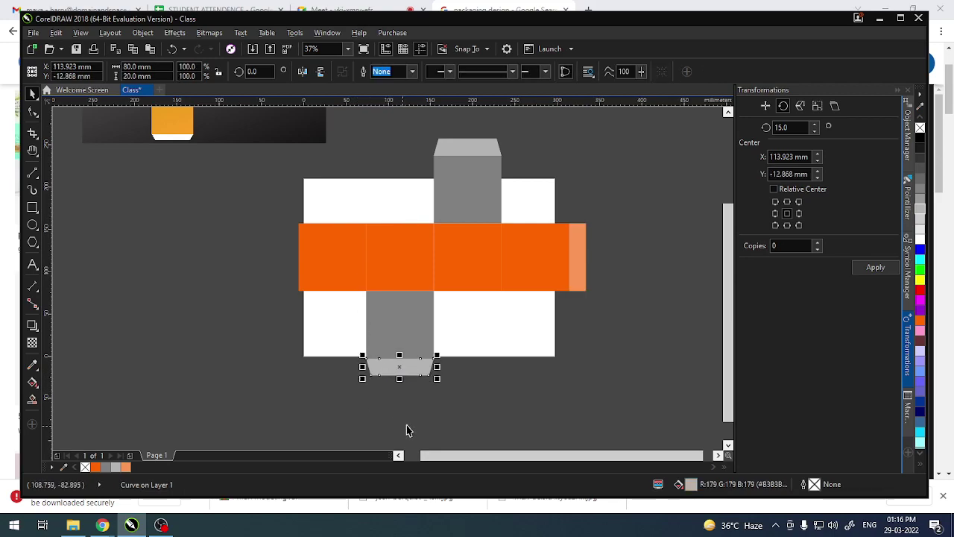
click(511, 410)
click(578, 268)
key(Delete)
Step: Copy the bottom grey flap, rotate it 90°, and snap it to the orange band's right end
click(402, 371)
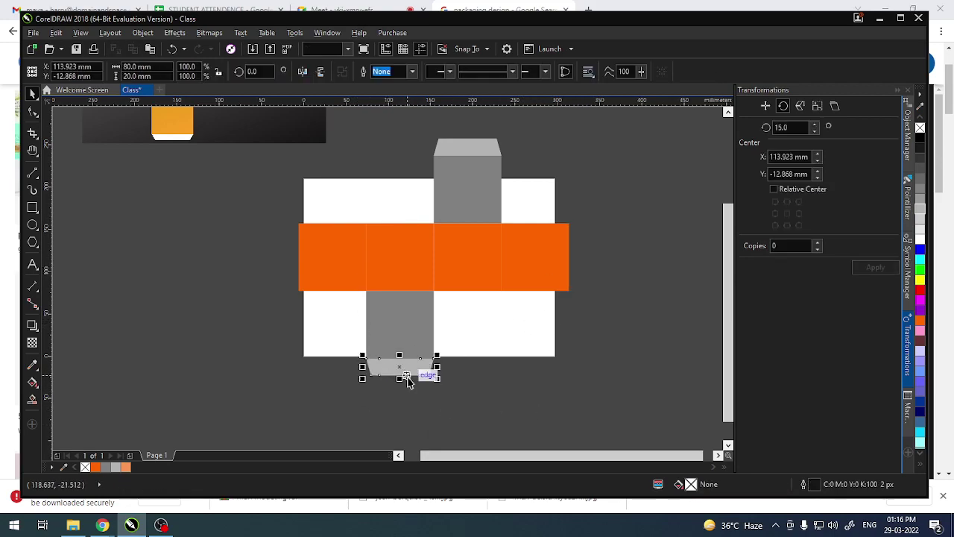
drag(415, 371, 656, 254)
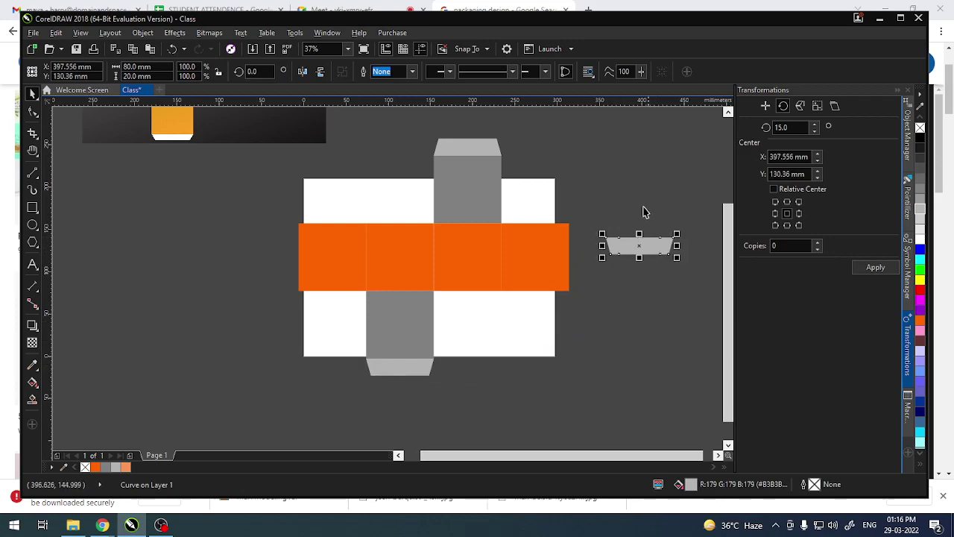
click(630, 246)
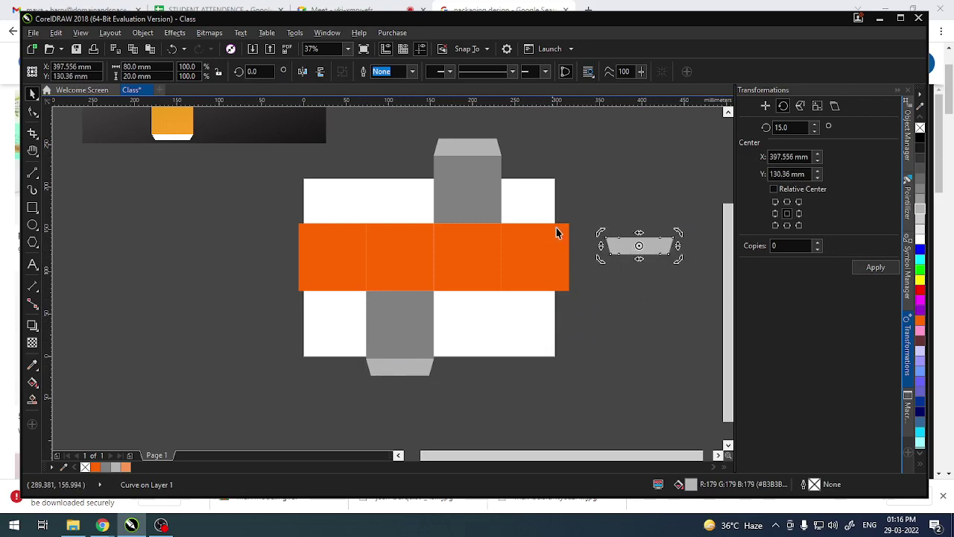
mouse_move(600, 261)
mouse_down()
mouse_move(630, 306)
mouse_move(622, 313)
mouse_up()
click(640, 246)
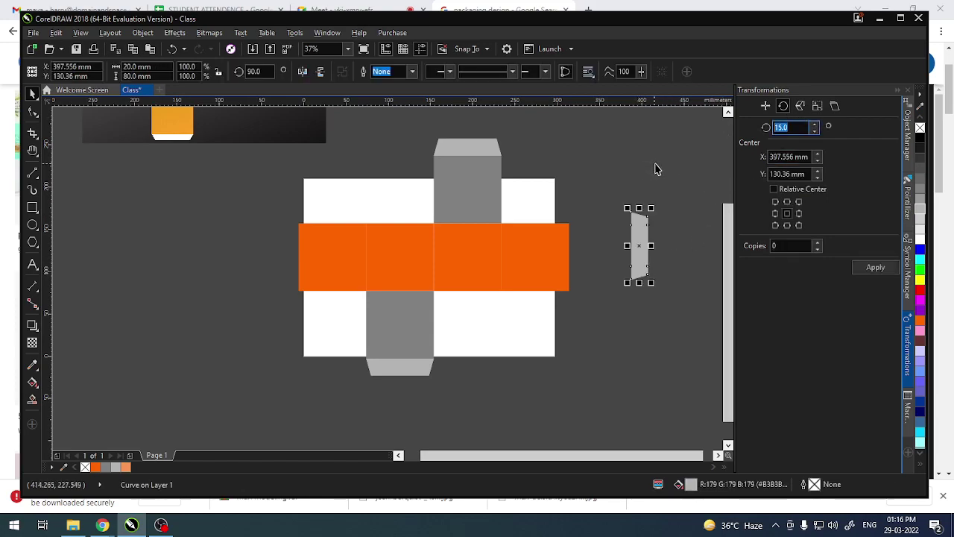
click(628, 154)
click(635, 217)
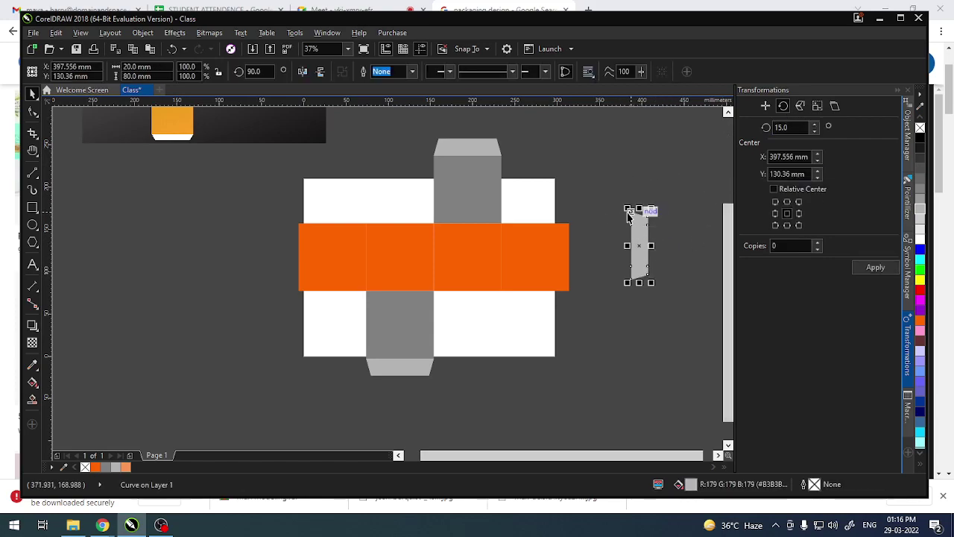
mouse_move(635, 218)
mouse_down()
mouse_move(574, 237)
mouse_move(571, 225)
mouse_up()
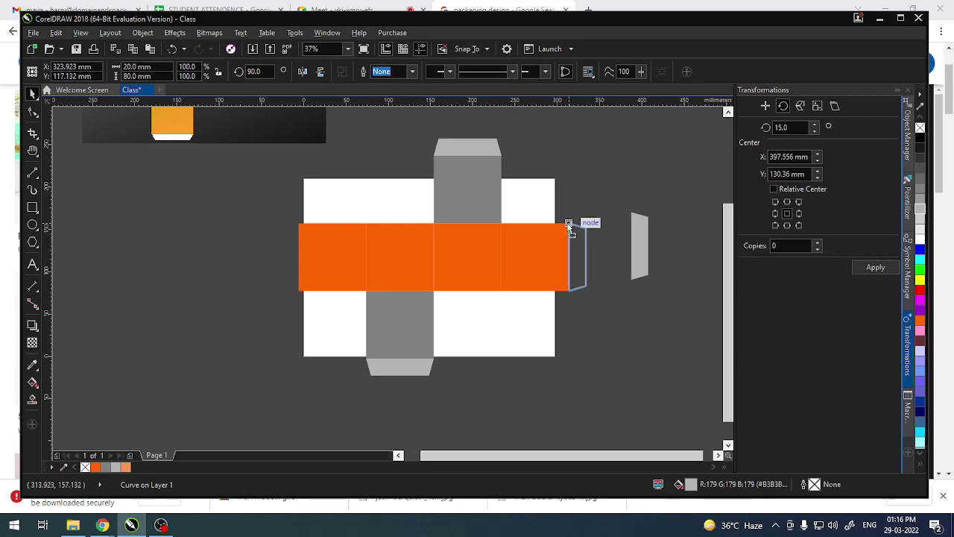
click(627, 321)
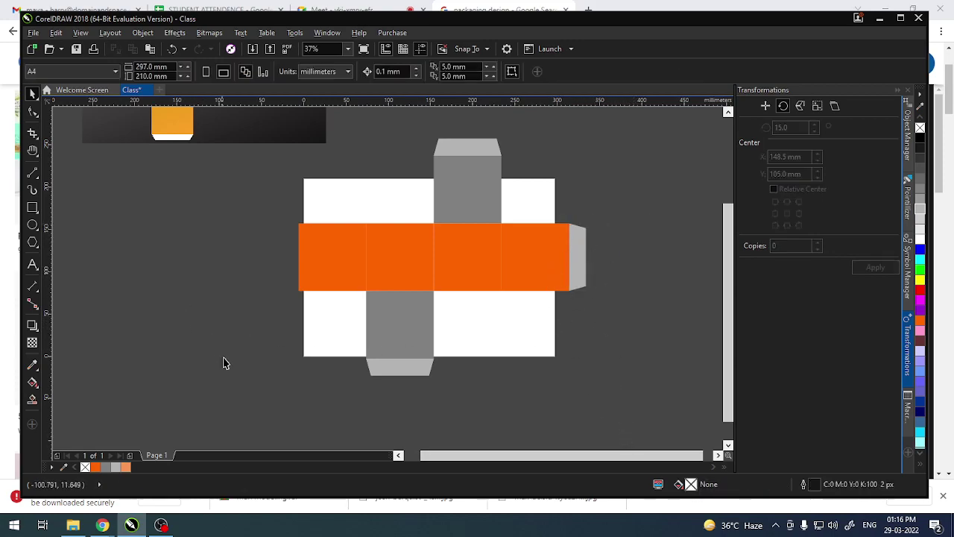
scroll(294, 360, down, 2)
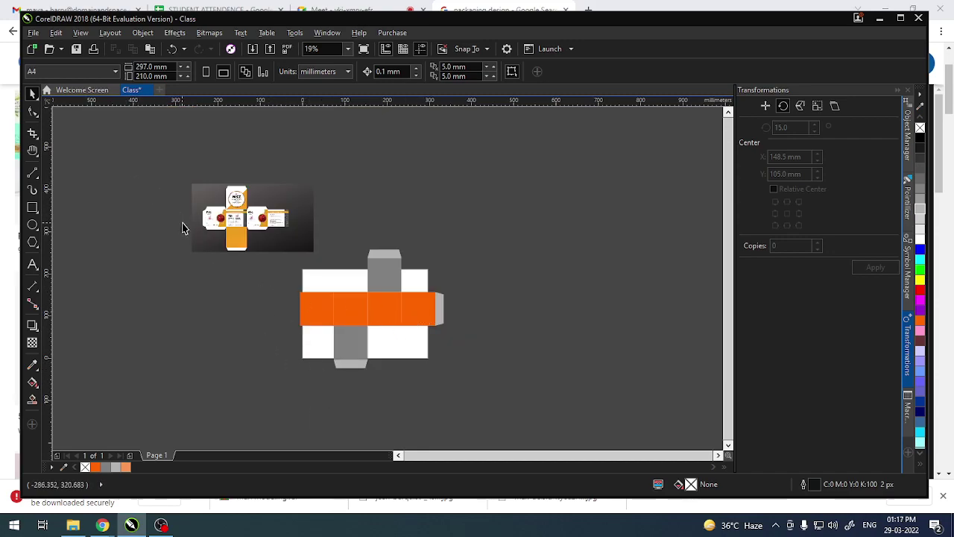
scroll(182, 227, up, 1)
scroll(201, 224, up, 1)
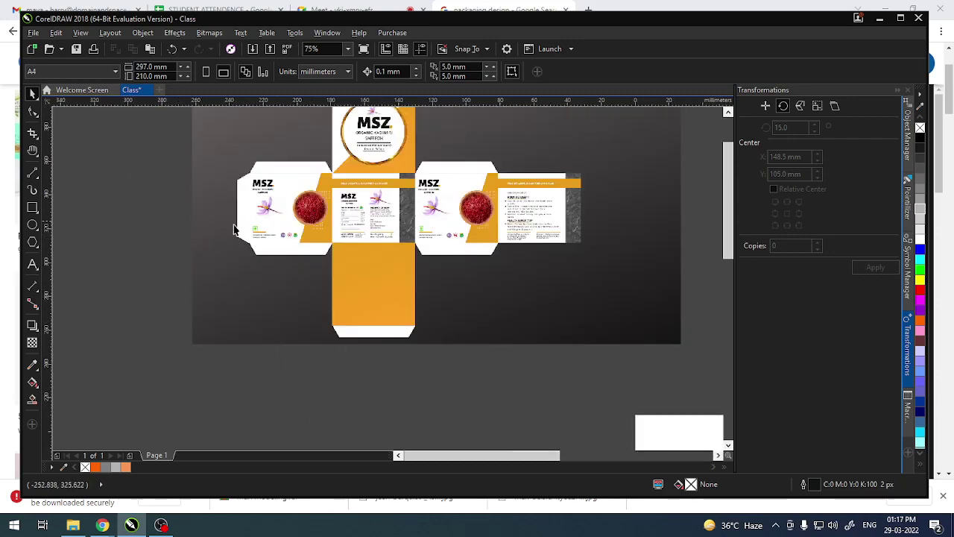
click(344, 282)
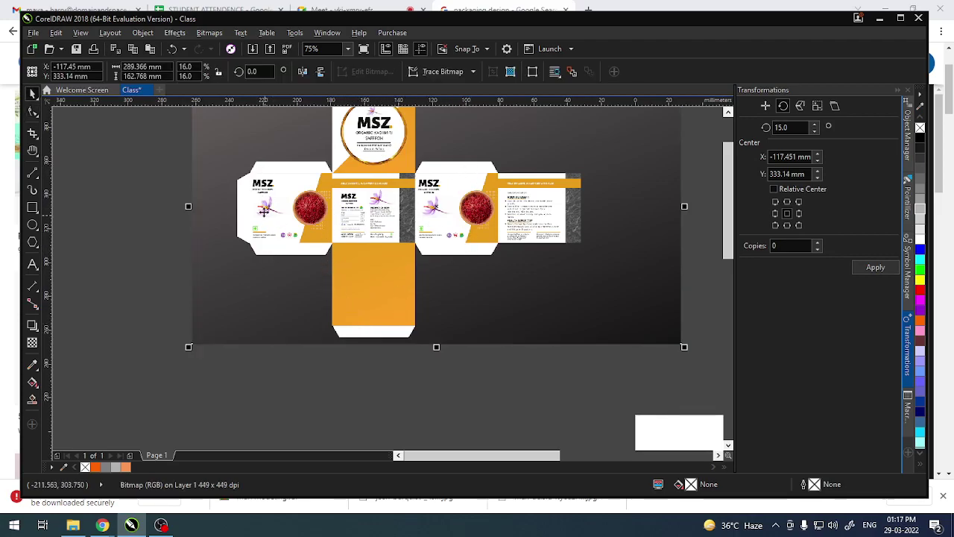
click(125, 215)
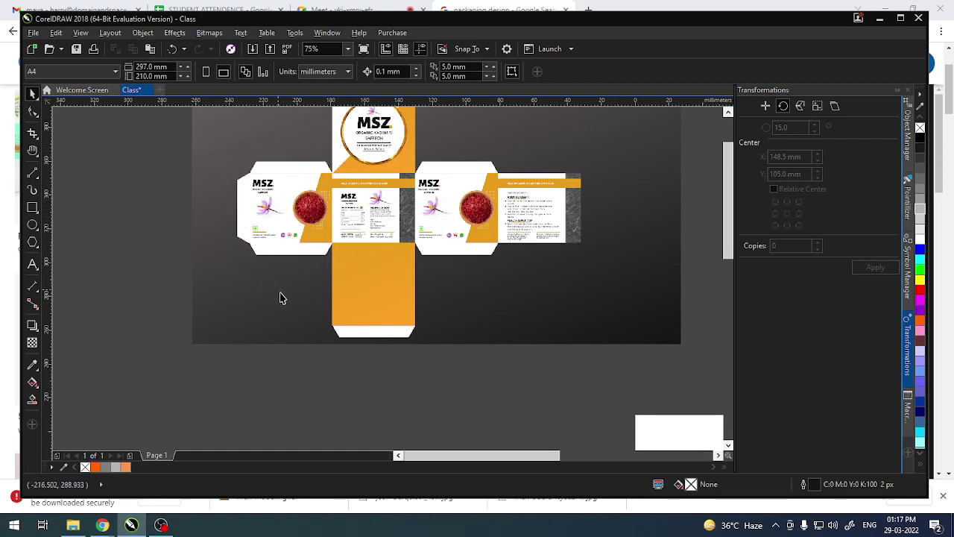
Step: Select the upper grey panel and its flap to line them up with the lower one
scroll(225, 344, down, 3)
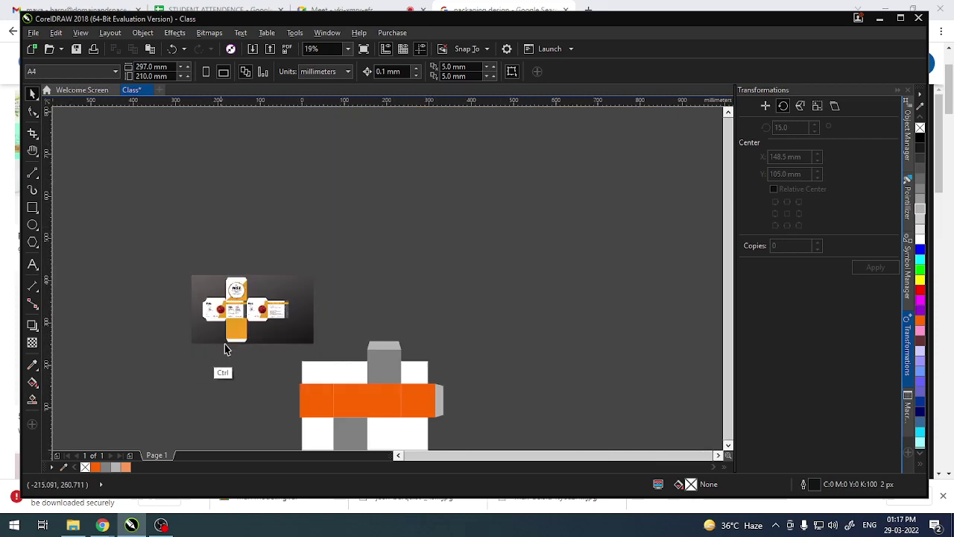
scroll(225, 349, down, 1)
scroll(385, 247, up, 1)
scroll(418, 266, up, 1)
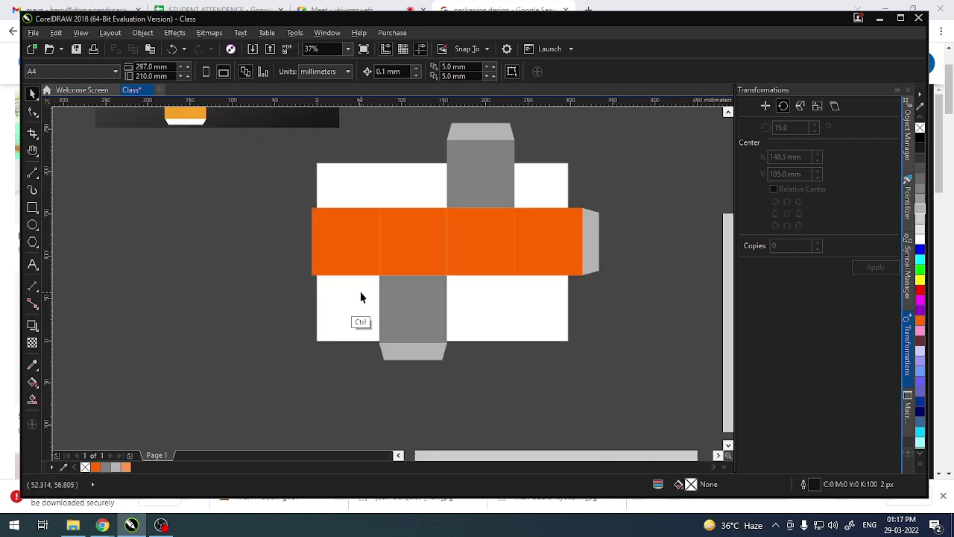
mouse_move(412, 117)
mouse_down()
mouse_move(519, 176)
mouse_move(516, 210)
mouse_move(448, 210)
mouse_up()
click(305, 156)
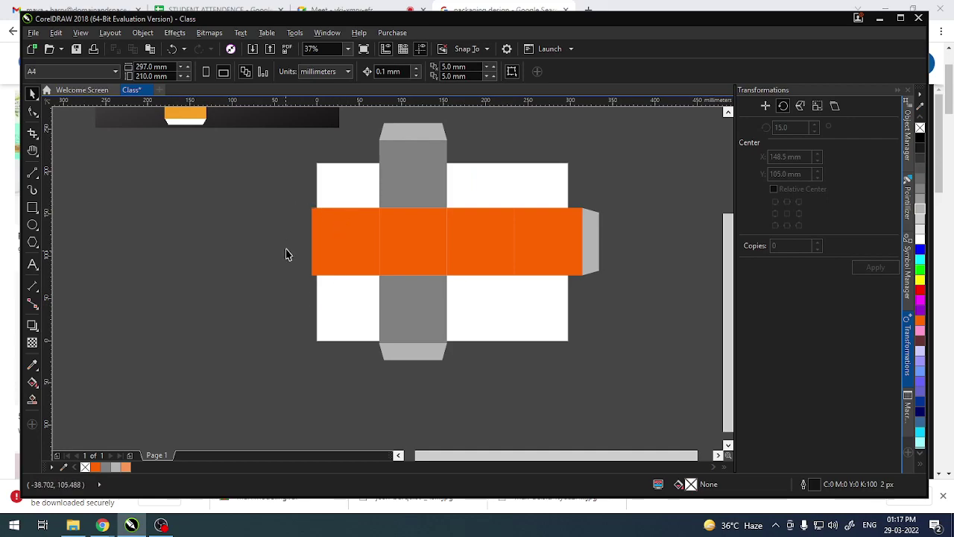
Step: Copy the right grey flap, mirror it horizontally, and attach it to the band's left end
drag(597, 248, 247, 254)
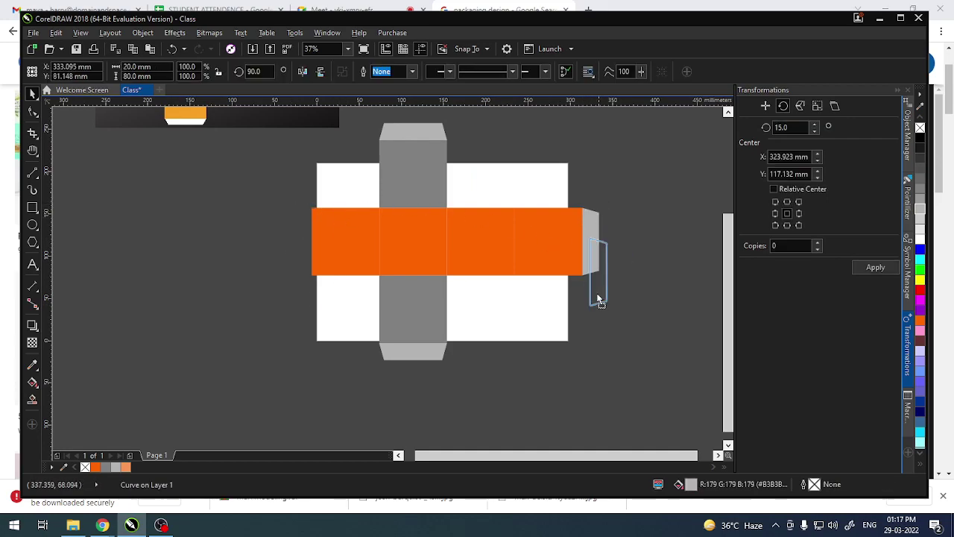
key(ctrl+z)
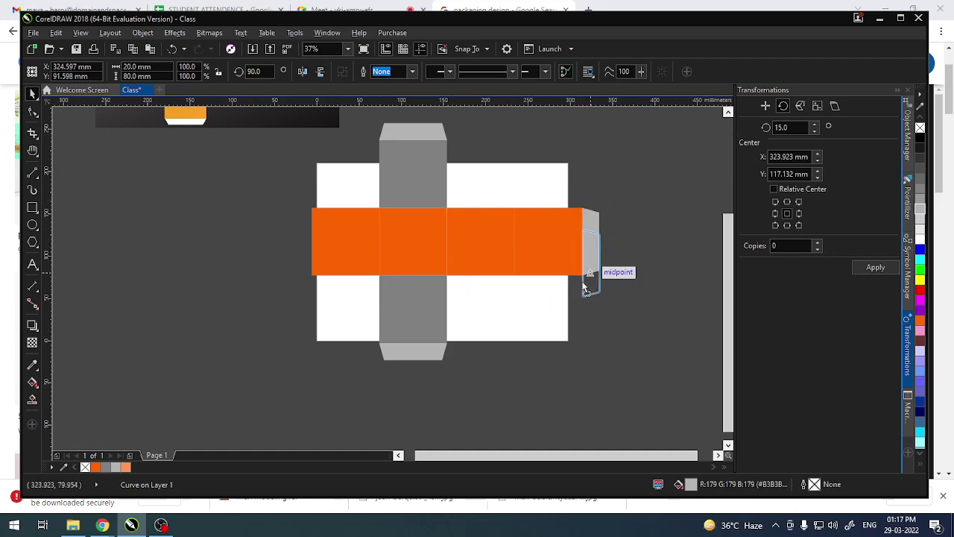
drag(589, 265, 249, 261)
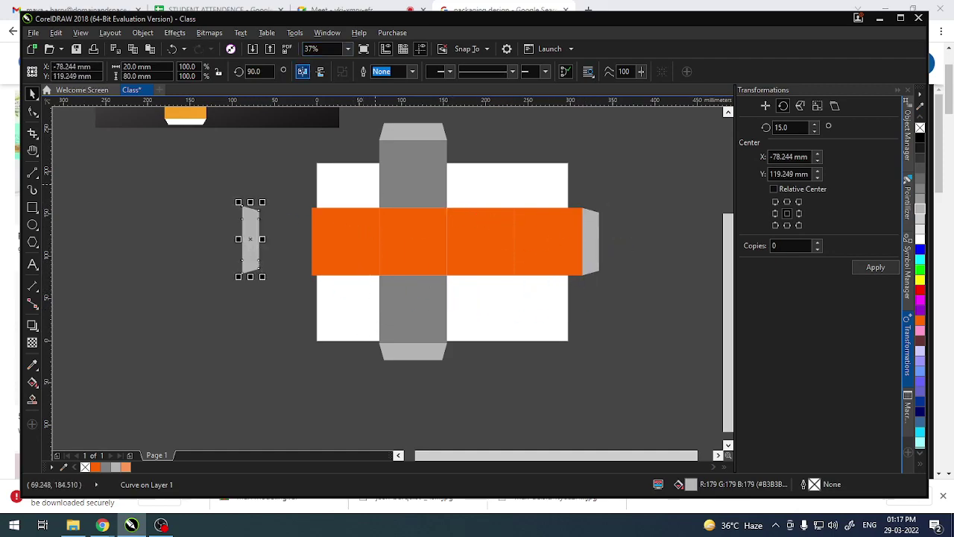
click(302, 72)
drag(260, 206, 311, 207)
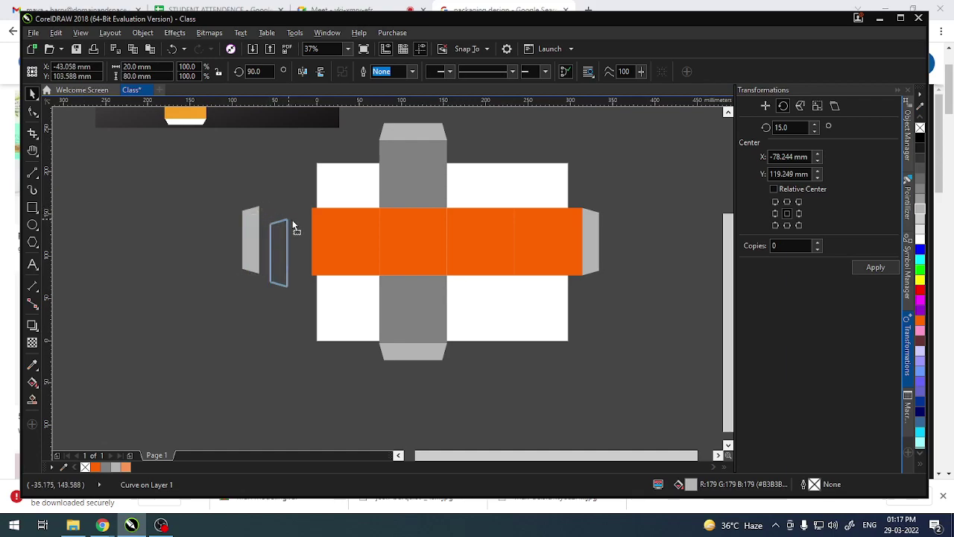
click(213, 231)
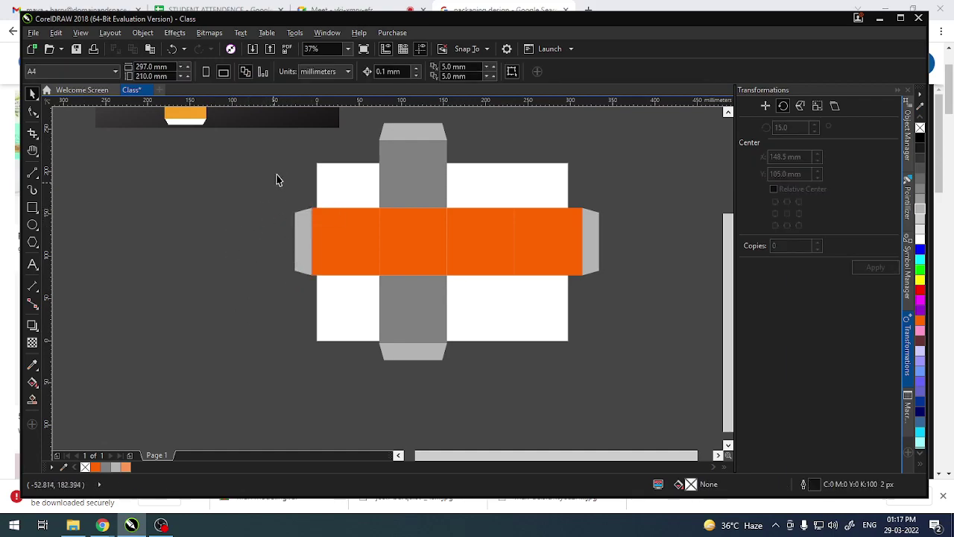
Step: Copy the top and bottom tuck flaps to the top-left and bottom-left of the band
click(416, 130)
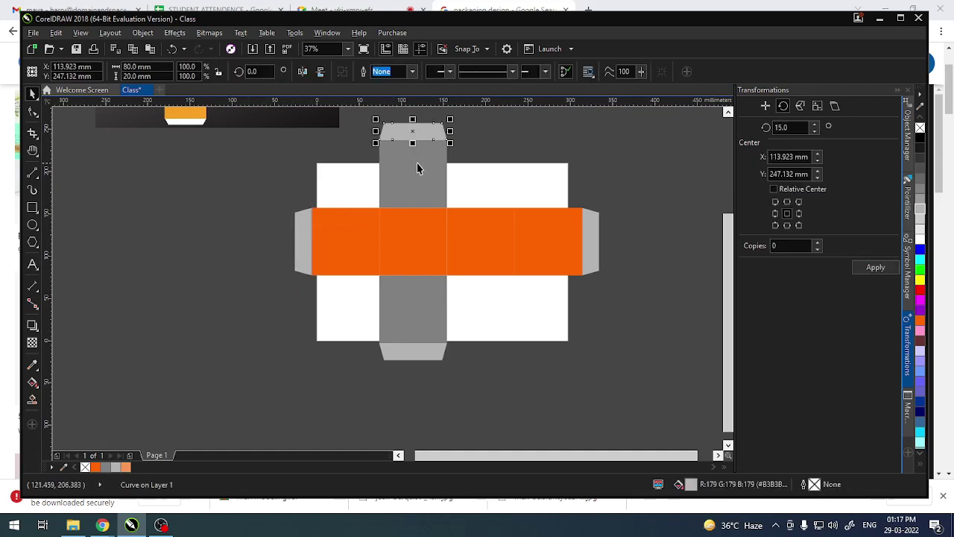
drag(446, 141, 380, 207)
click(412, 350)
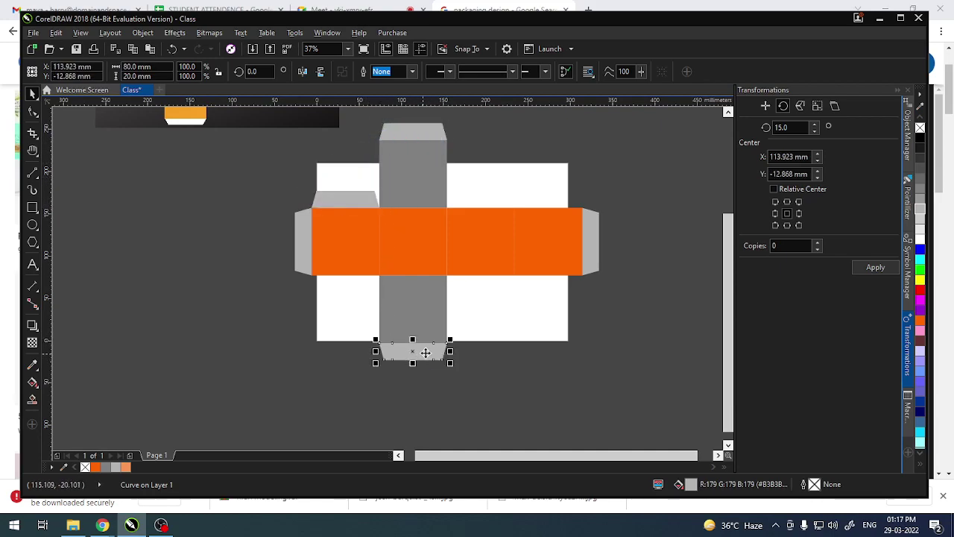
drag(448, 346, 380, 279)
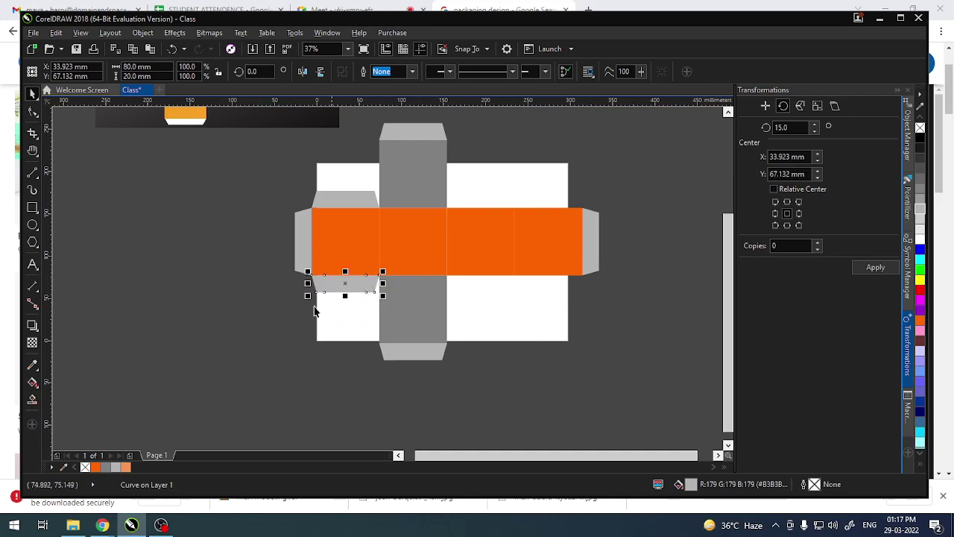
click(261, 315)
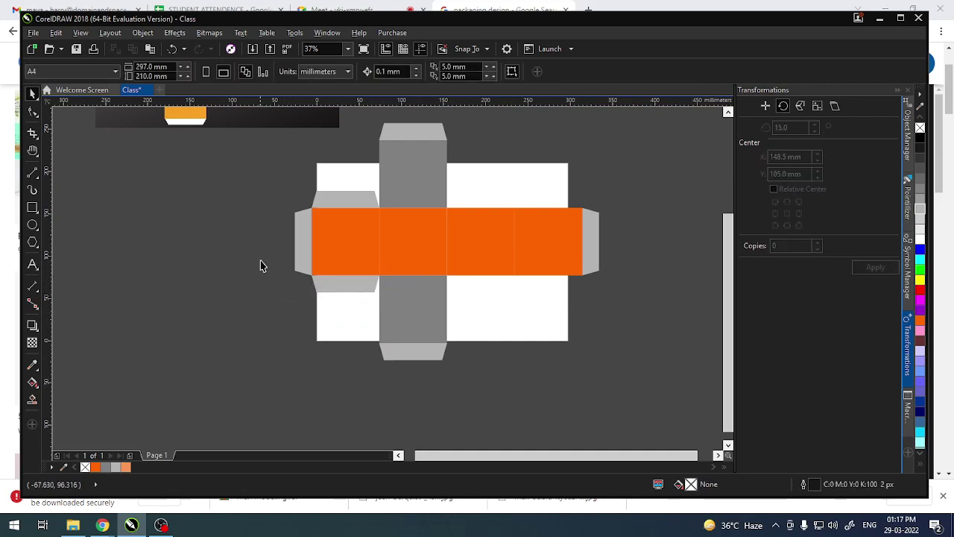
Step: Place flap copies above and below the third orange panel and check the Snap To options
click(369, 201)
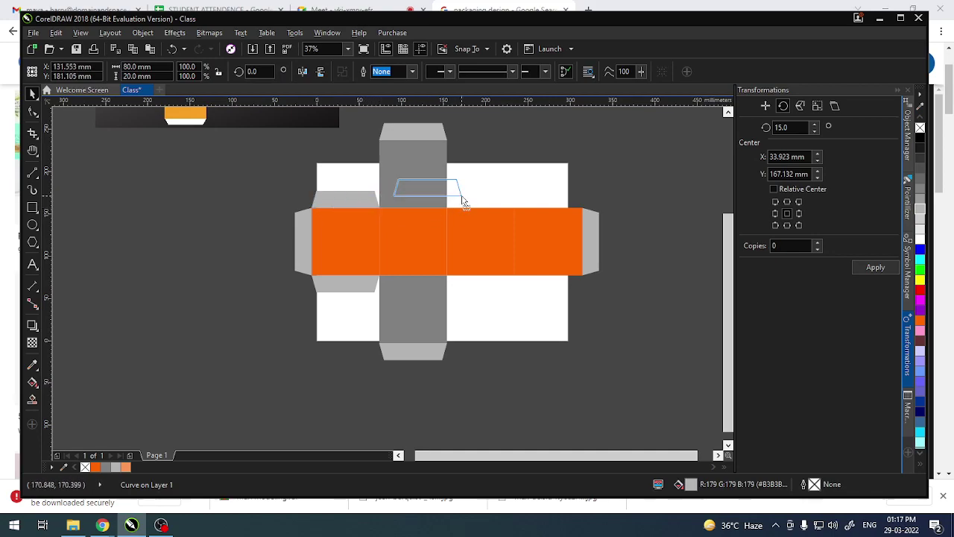
drag(379, 207, 517, 209)
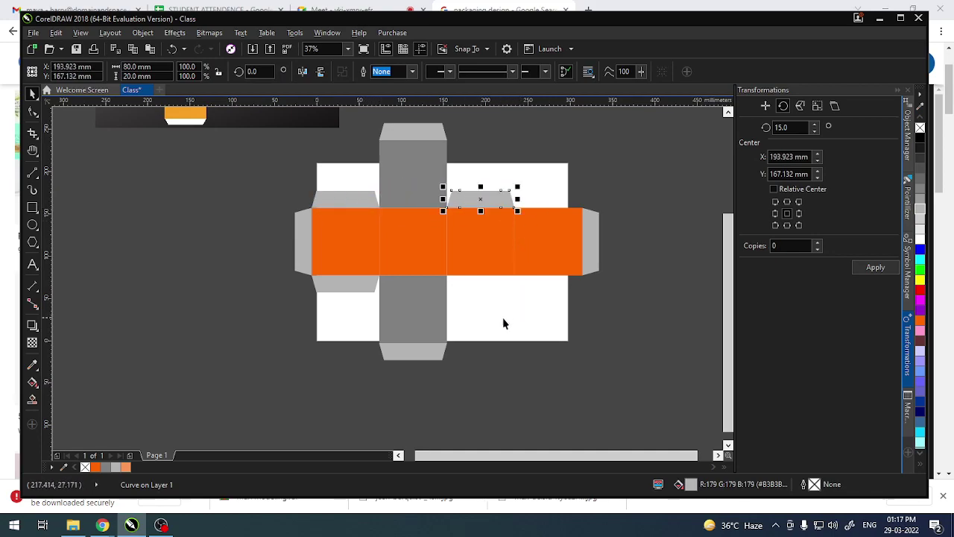
click(346, 281)
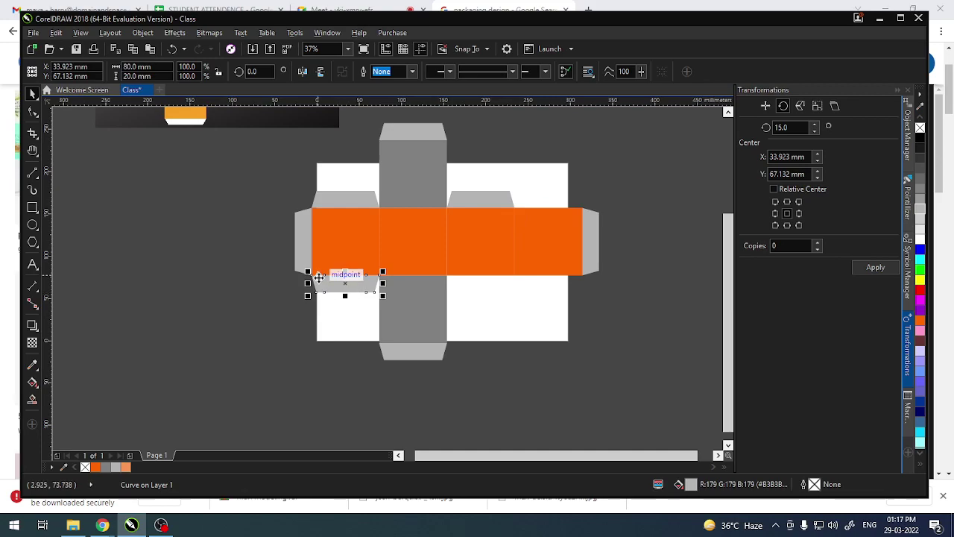
drag(313, 277, 447, 277)
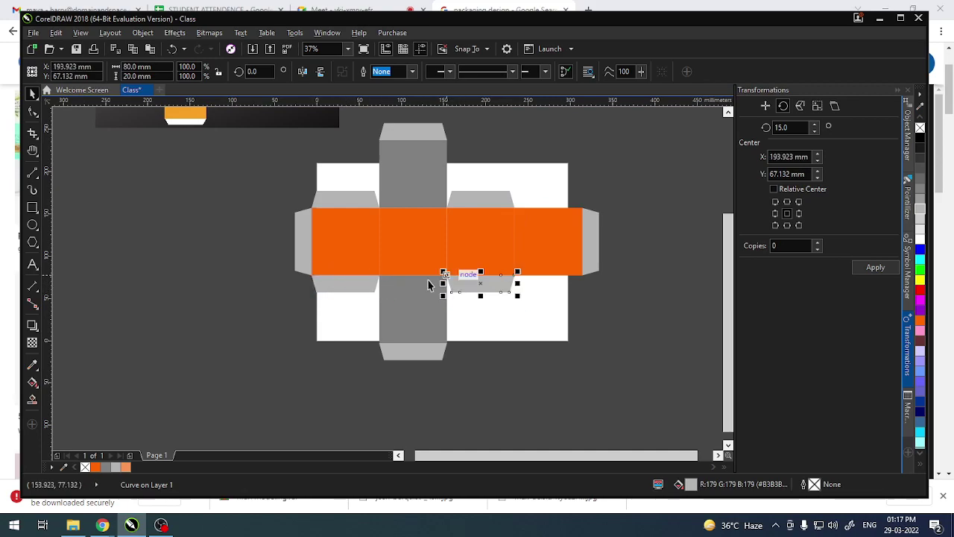
click(244, 291)
click(475, 50)
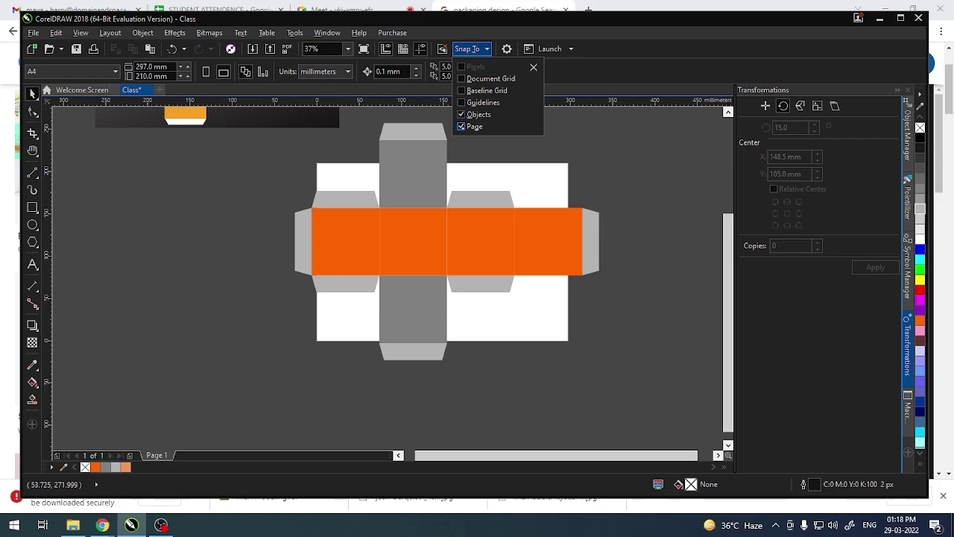
click(168, 223)
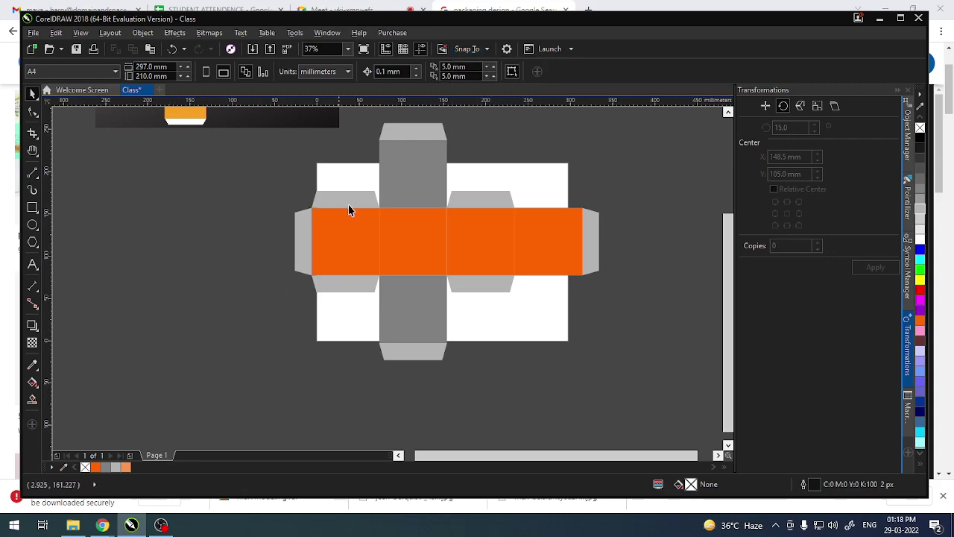
scroll(388, 414, down, 2)
scroll(392, 389, up, 2)
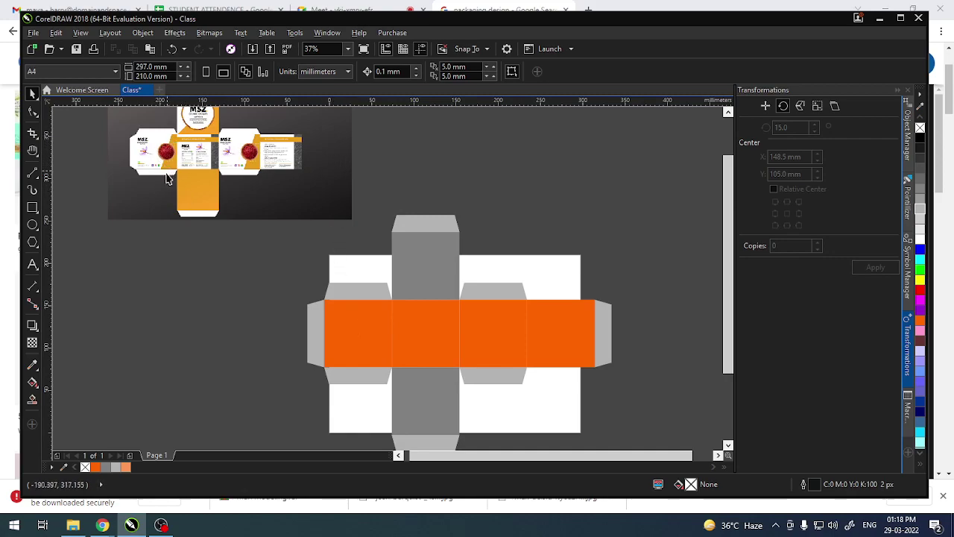
Step: Narrow the first orange panel to a 32.897 mm strip, fill it yellow, and convert to curves
click(382, 345)
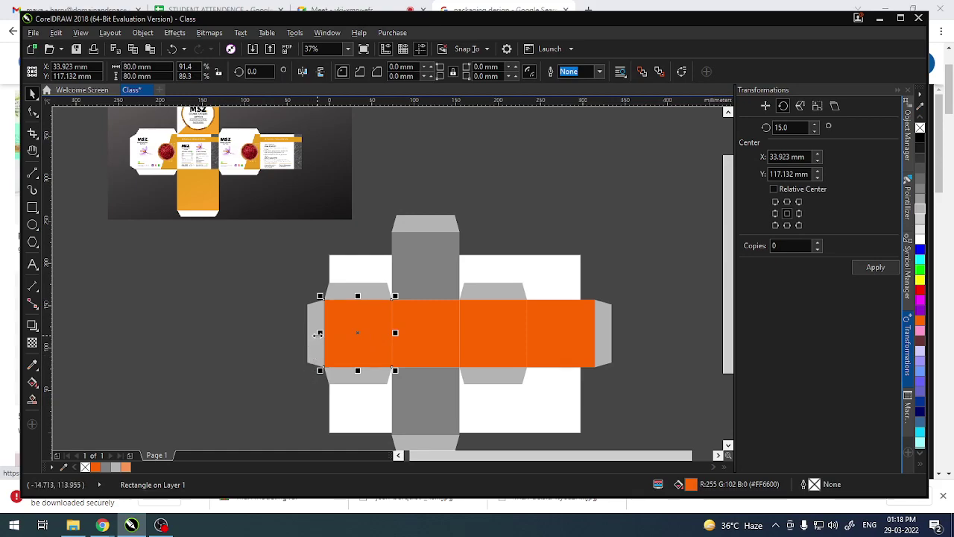
drag(318, 333, 360, 334)
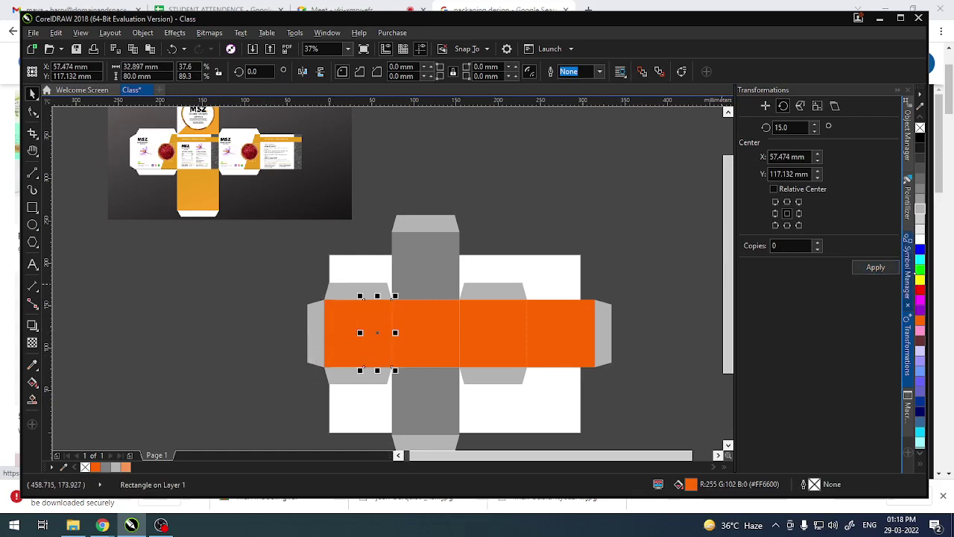
click(920, 280)
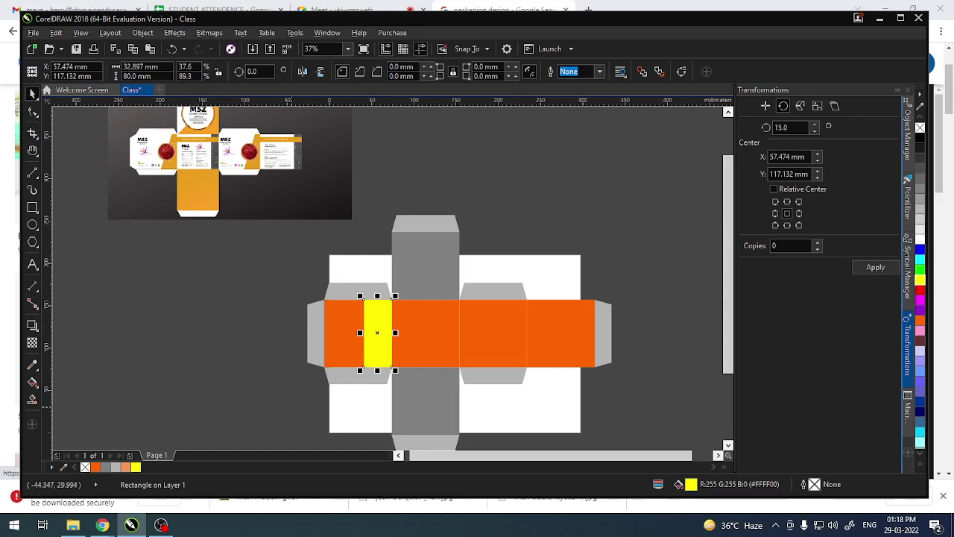
key(ctrl+q)
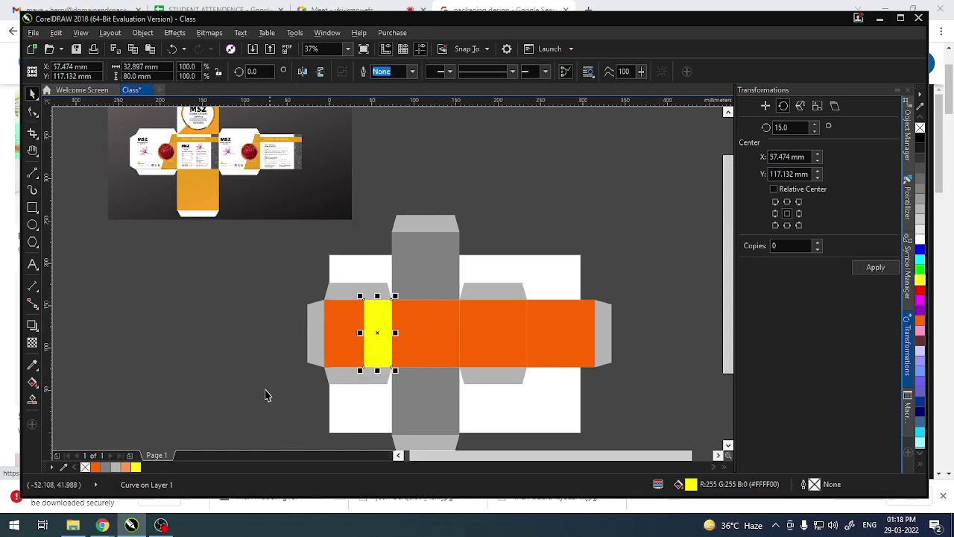
click(266, 395)
Step: Drag the yellow strip's bottom-left node right so its left edge becomes a diagonal
scroll(283, 404, up, 2)
scroll(319, 396, up, 2)
click(34, 113)
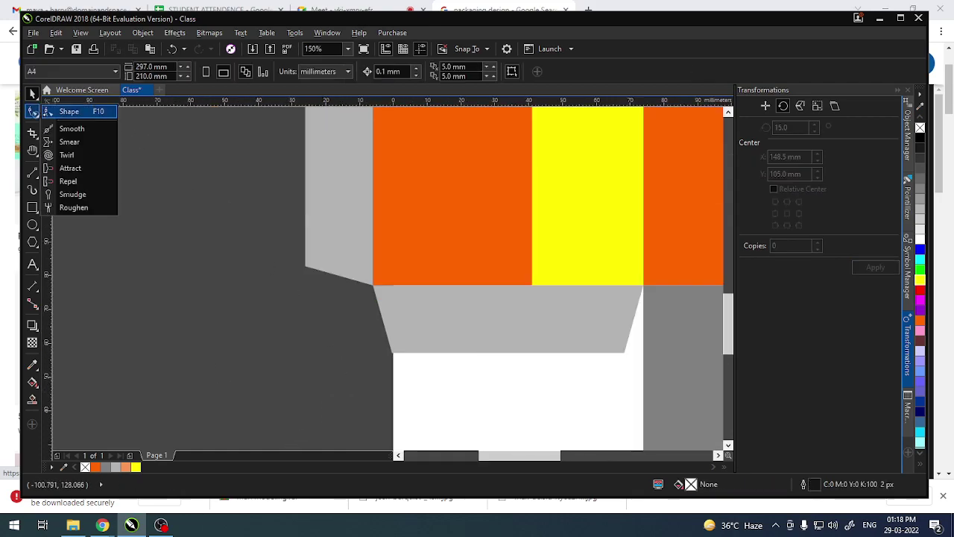
click(68, 111)
click(557, 222)
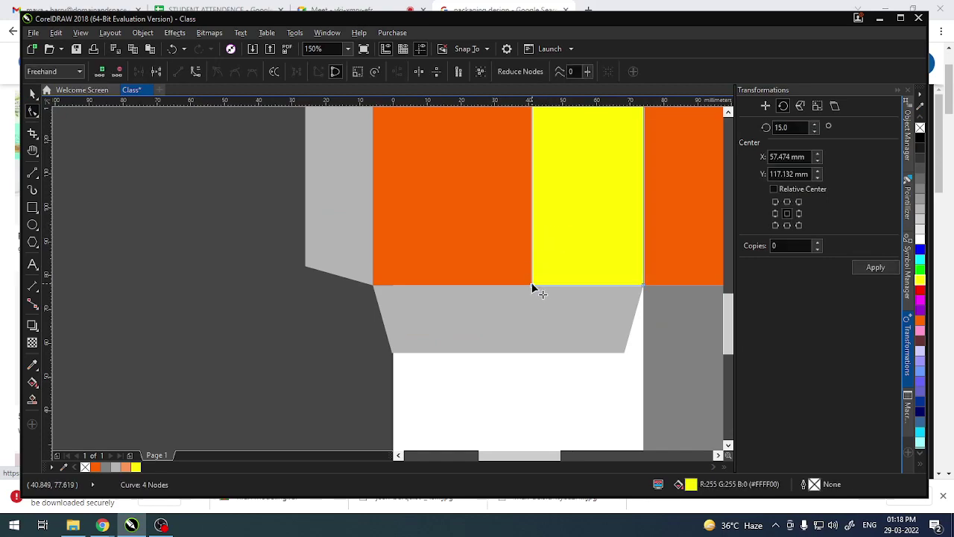
drag(532, 286, 595, 286)
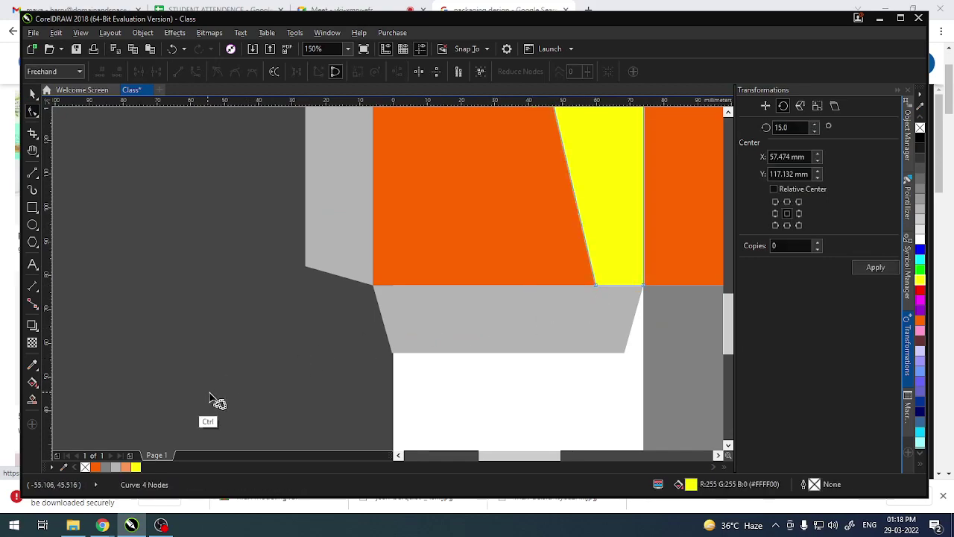
scroll(210, 400, down, 2)
click(32, 93)
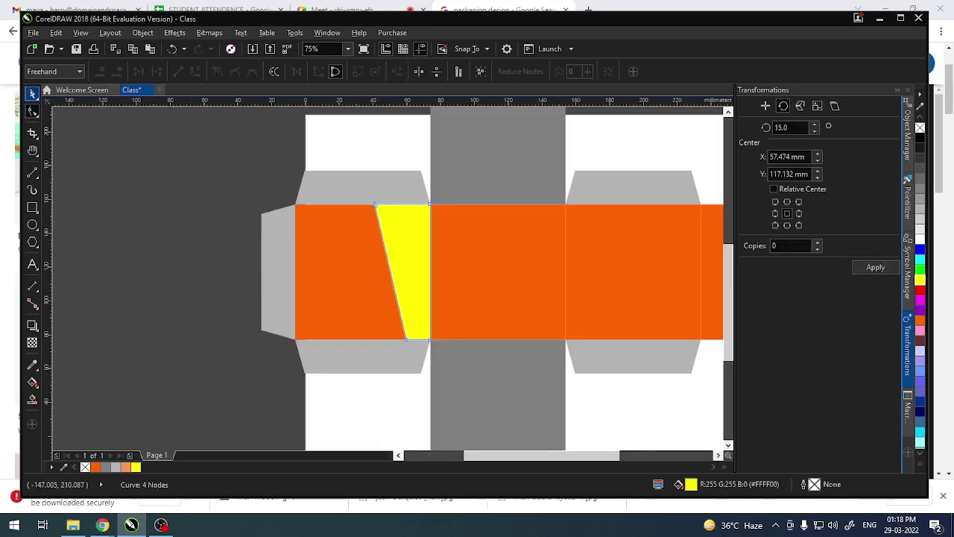
click(156, 247)
Step: Trim the second panel's rectangle to a 14.269 mm band near its top and fill it yellow
scroll(359, 427, down, 2)
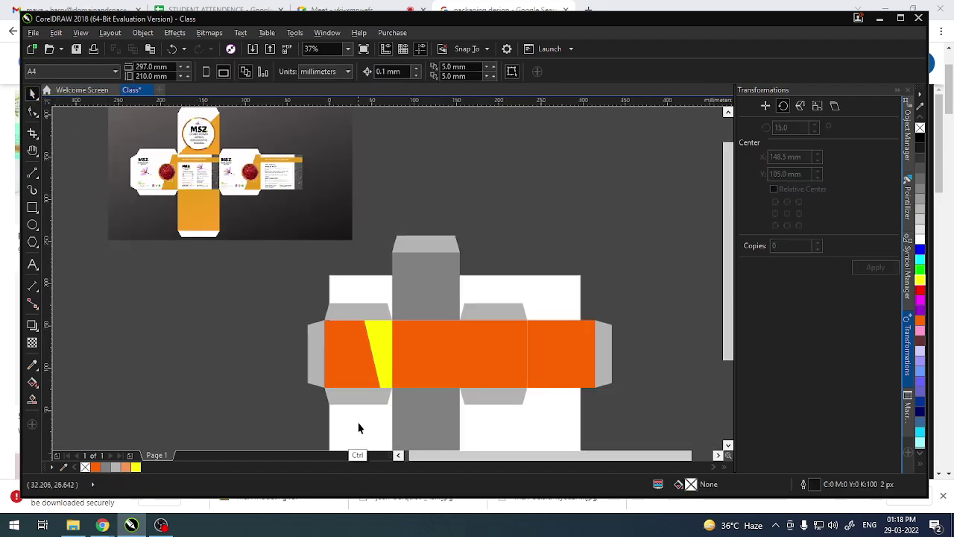
scroll(190, 226, down, 2)
scroll(172, 197, up, 2)
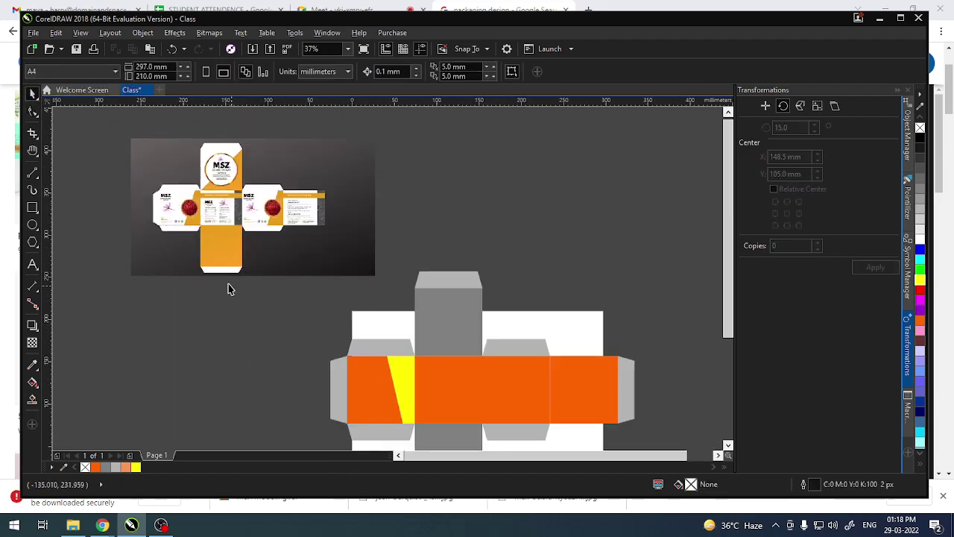
scroll(179, 216, up, 2)
scroll(168, 214, down, 2)
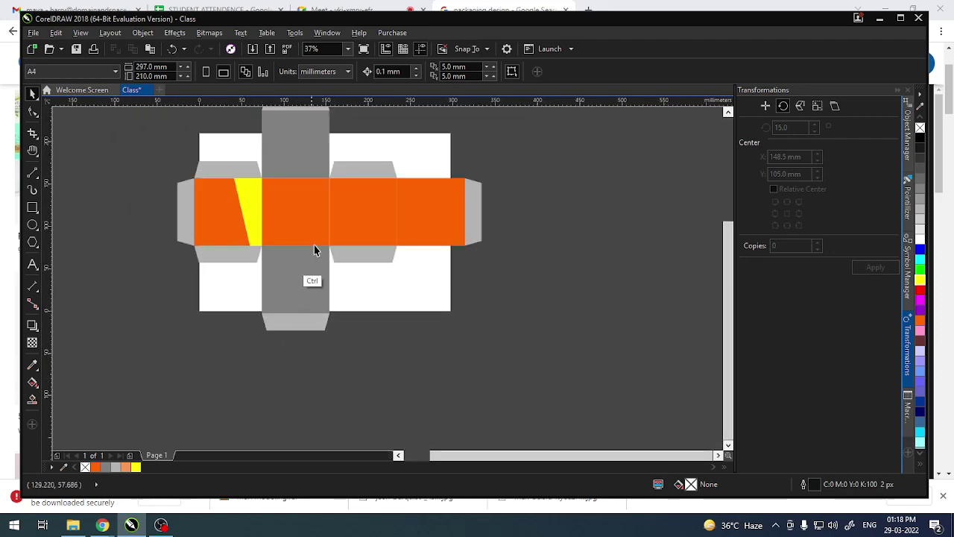
scroll(288, 198, up, 2)
click(282, 217)
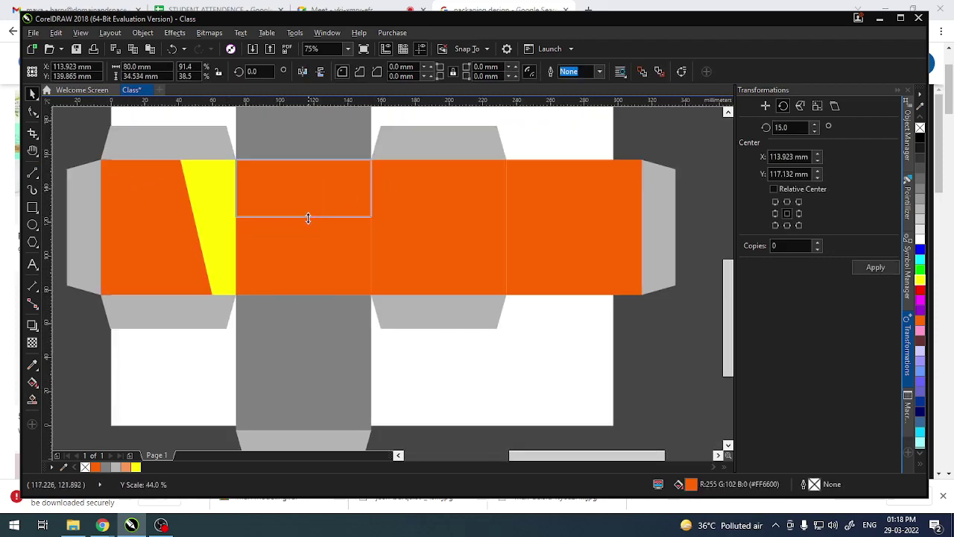
drag(304, 298, 303, 211)
drag(304, 155, 303, 179)
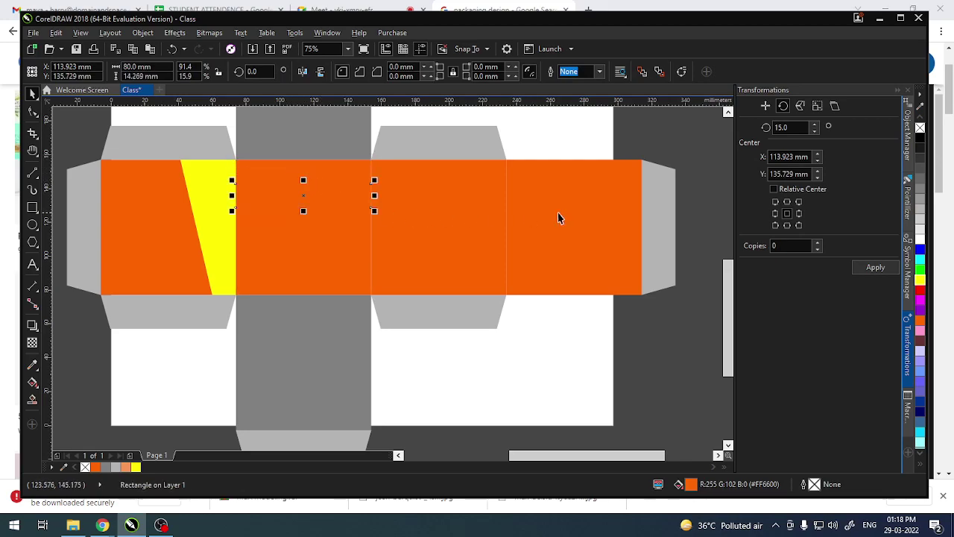
click(920, 282)
click(669, 418)
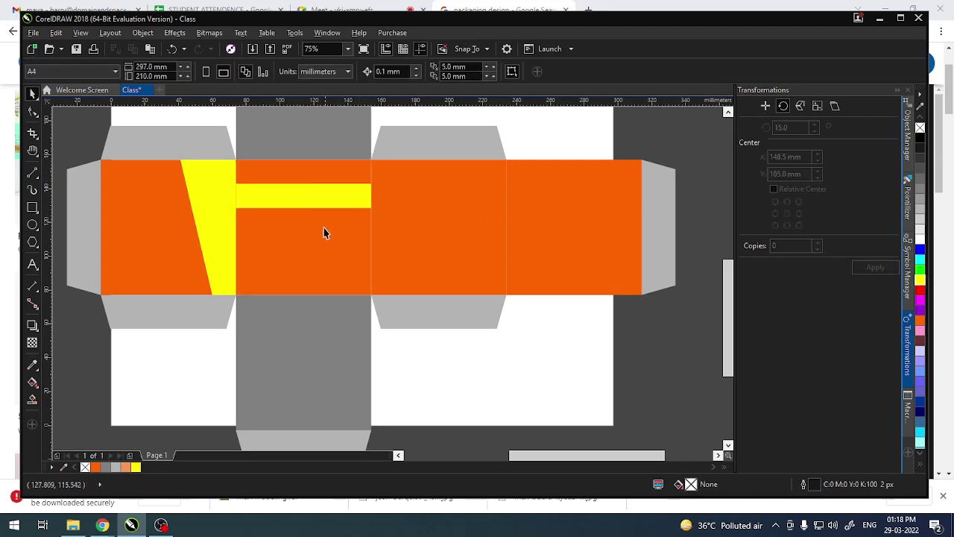
Step: Copy the yellow band onto the fourth orange panel and bring it in front
click(327, 195)
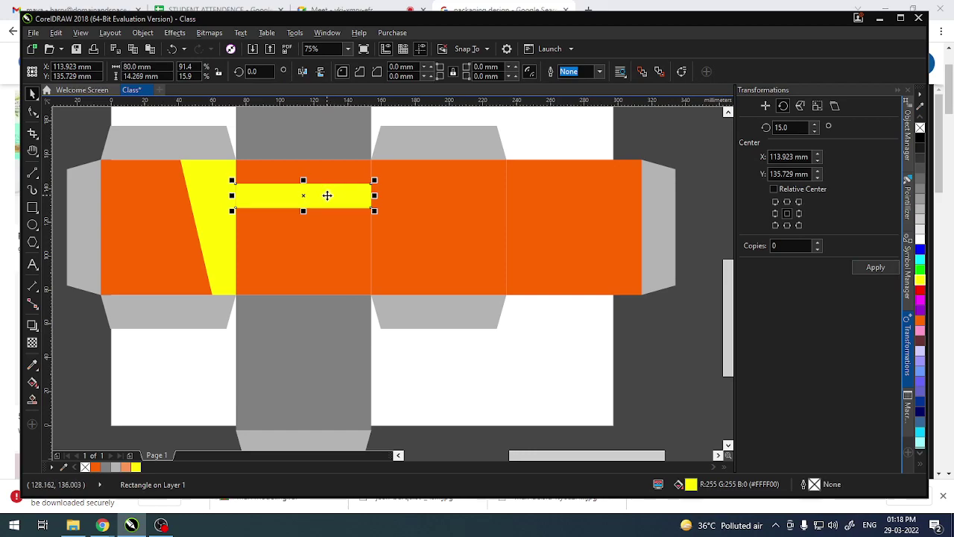
drag(370, 186, 642, 179)
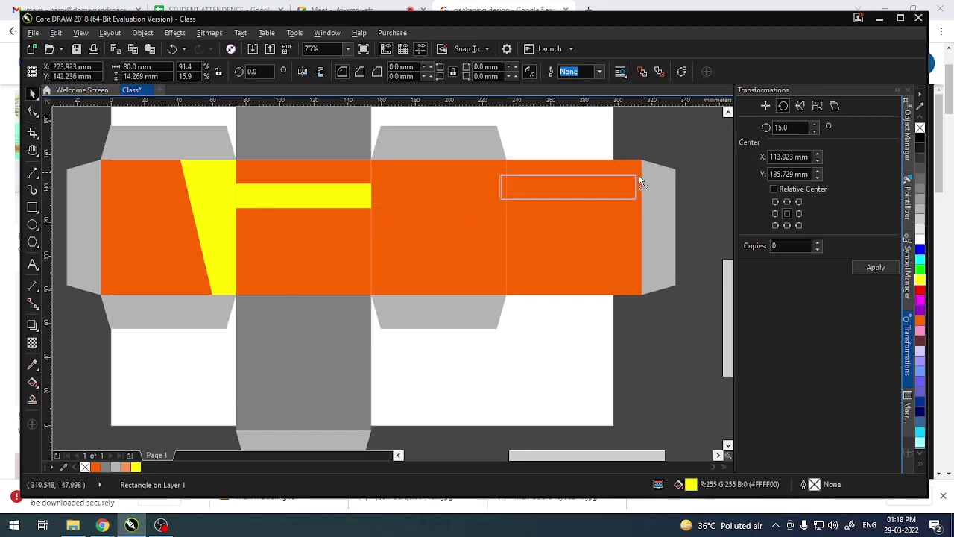
drag(642, 180, 643, 184)
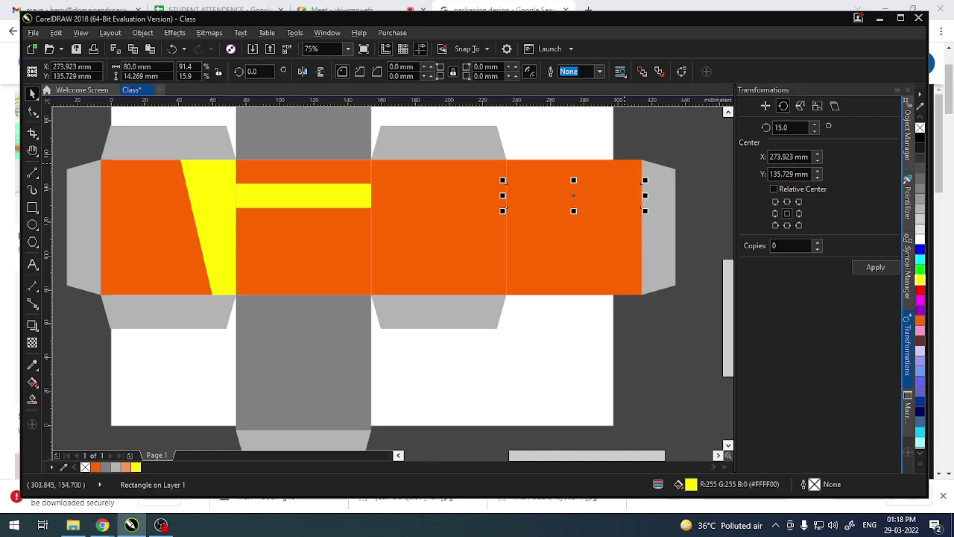
key(shift+Page_Up)
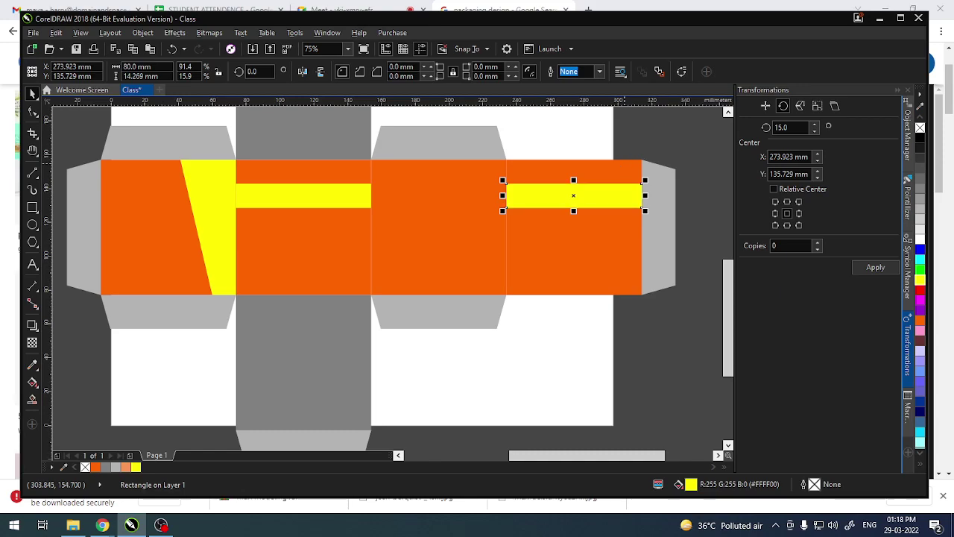
click(692, 371)
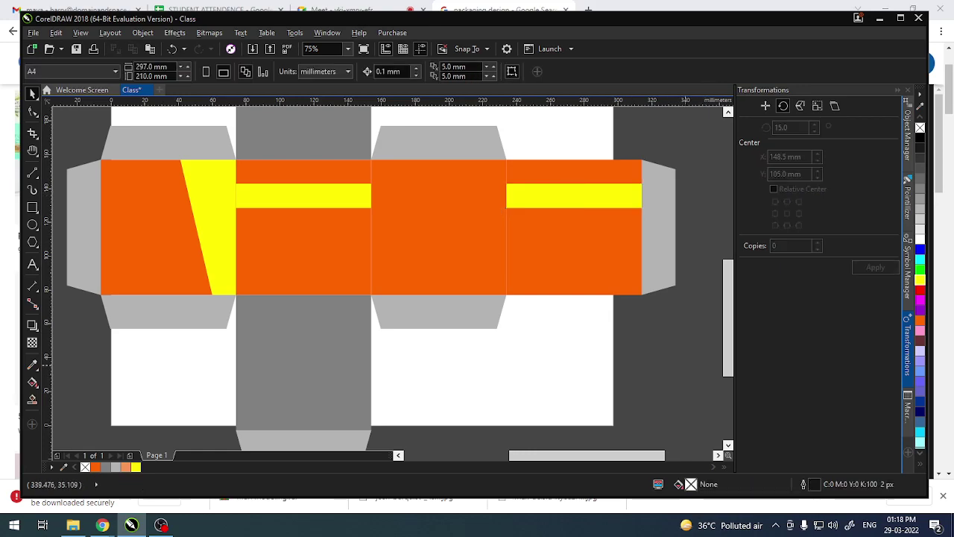
scroll(519, 390, down, 2)
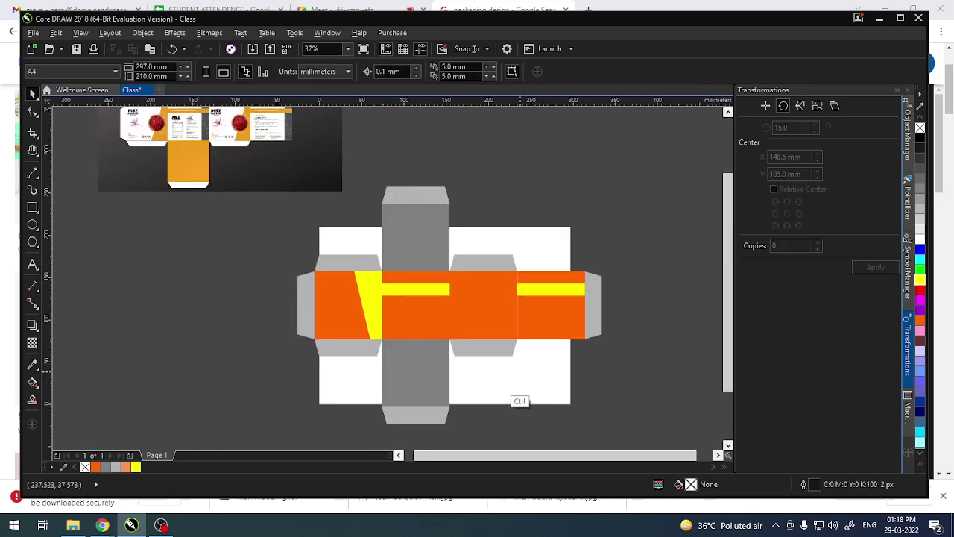
scroll(518, 390, down, 2)
scroll(487, 436, up, 2)
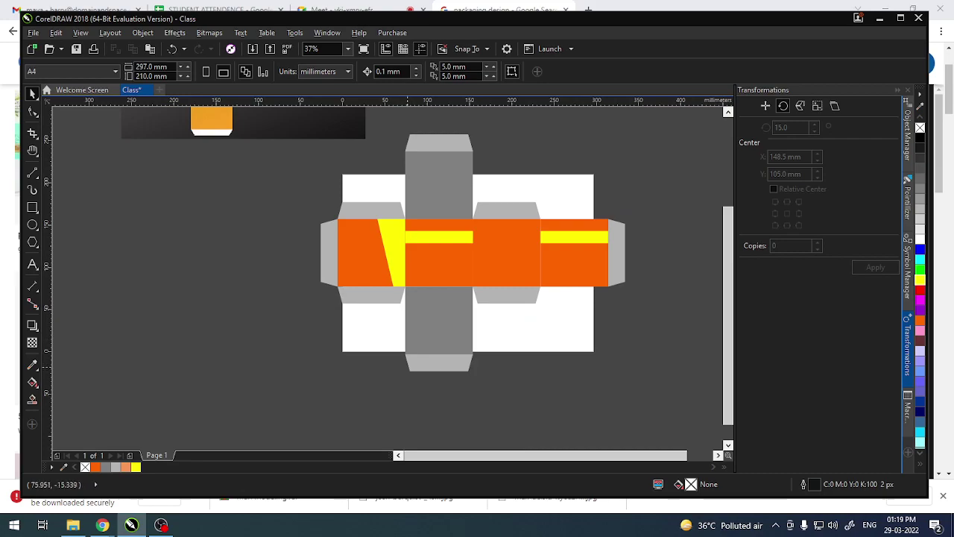